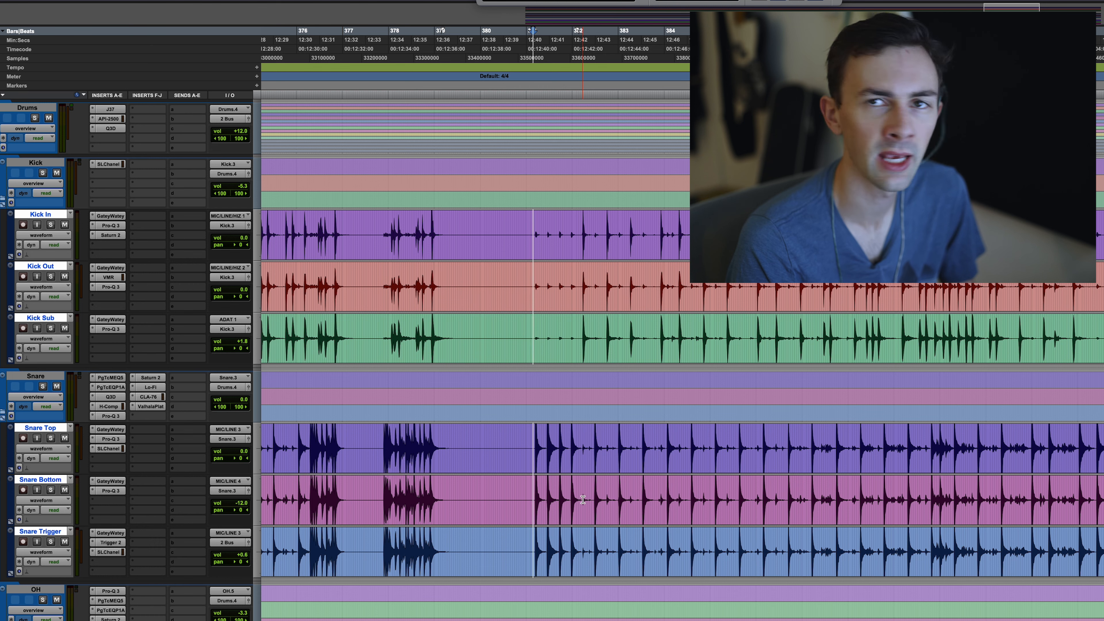
# Step: Play back the full drums, including the Snare Trigger track on its own
pyautogui.press('space')
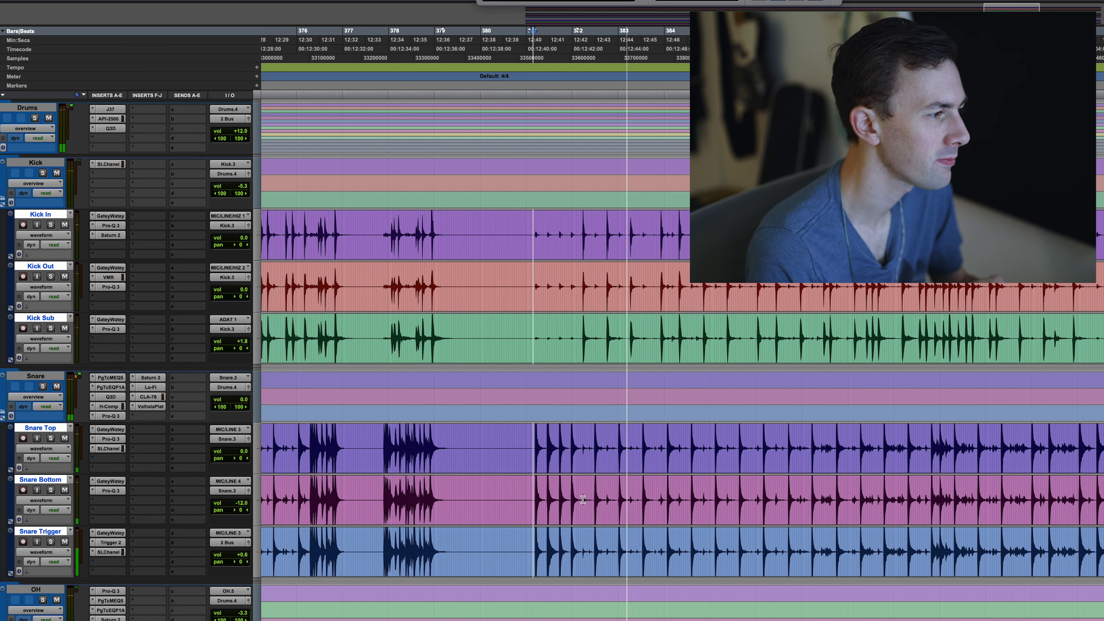
pyautogui.press('space')
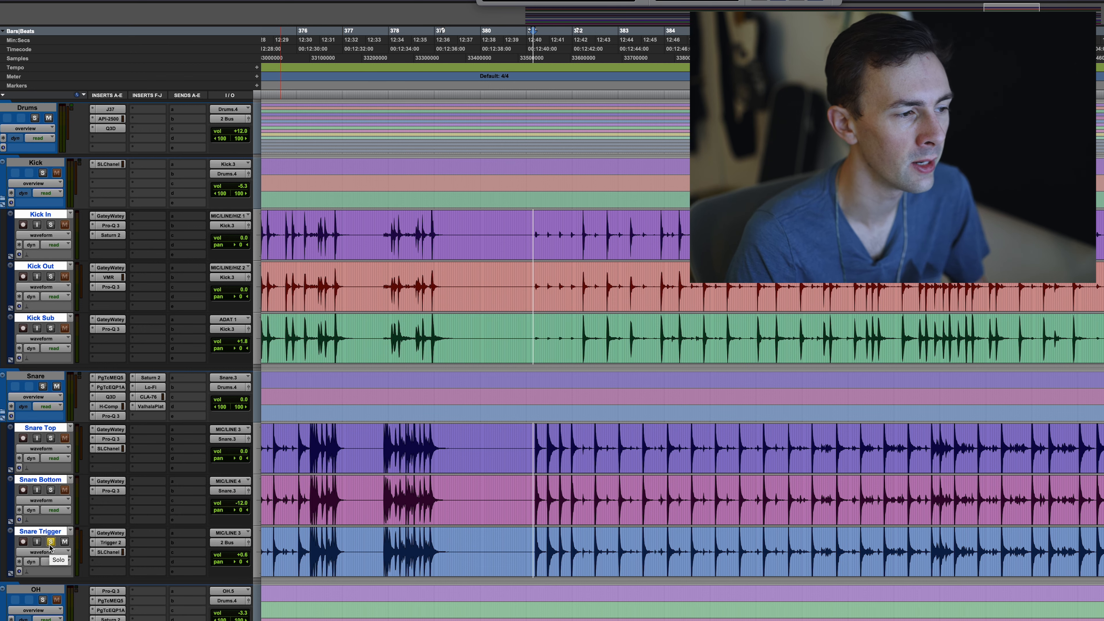
pyautogui.press('space')
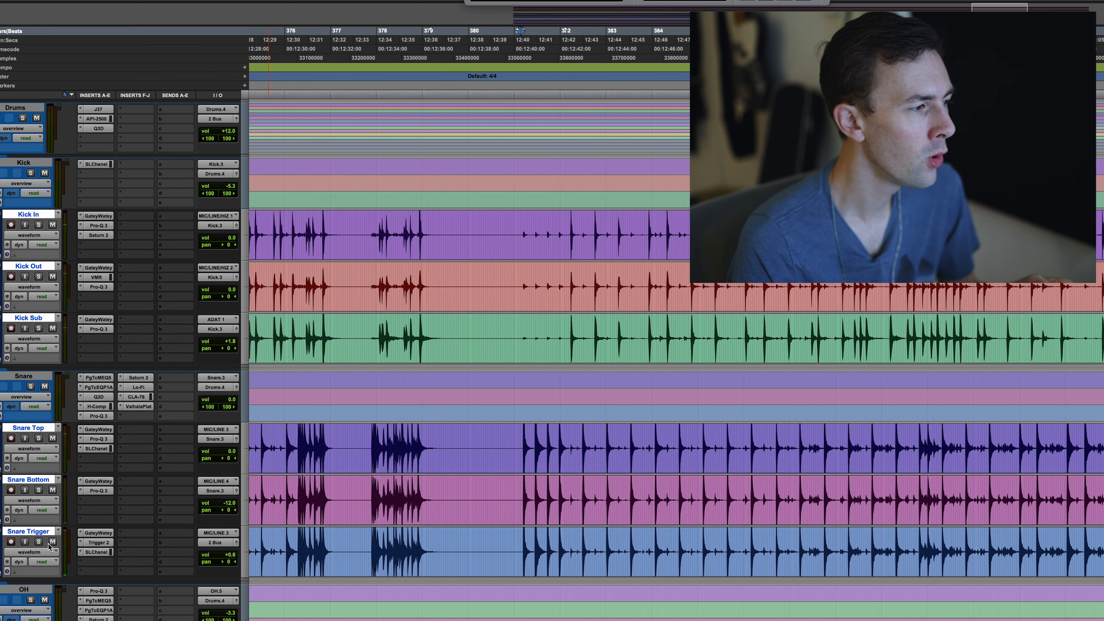
# Step: Mute the Snare Trigger track and play the drums without it, including a pass with the Snare folder soloed
pyautogui.click(64, 542)
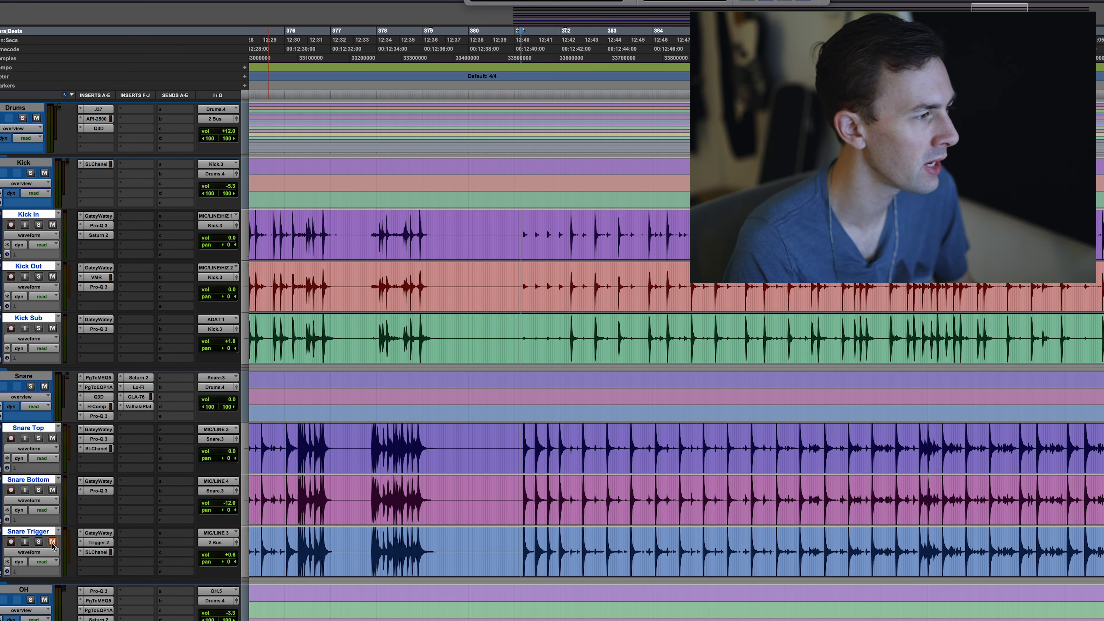
pyautogui.press('space')
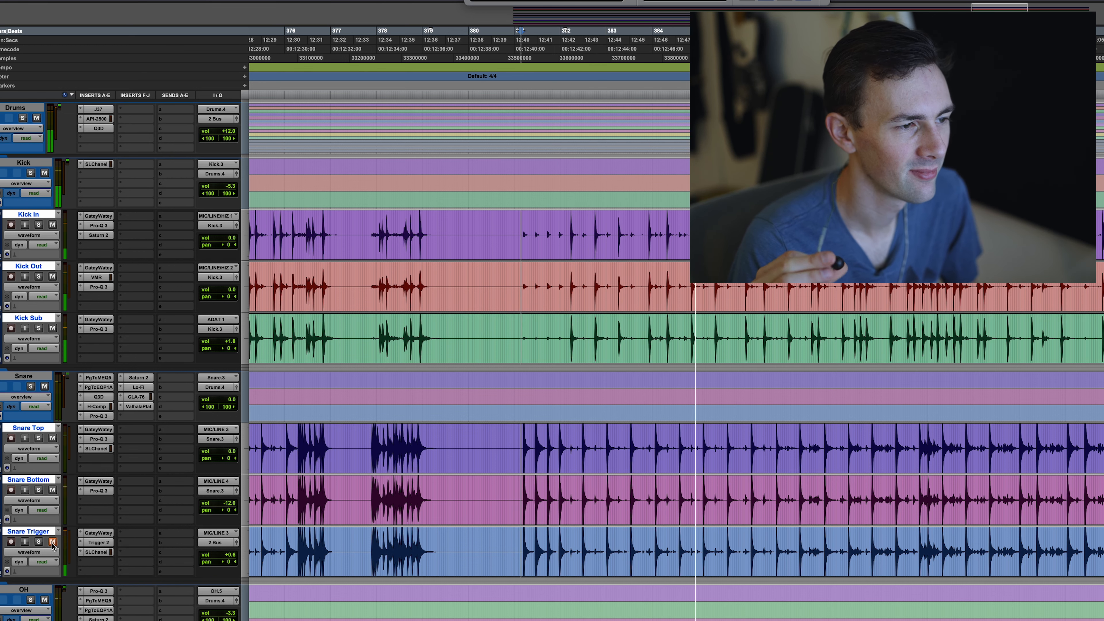
pyautogui.press('space')
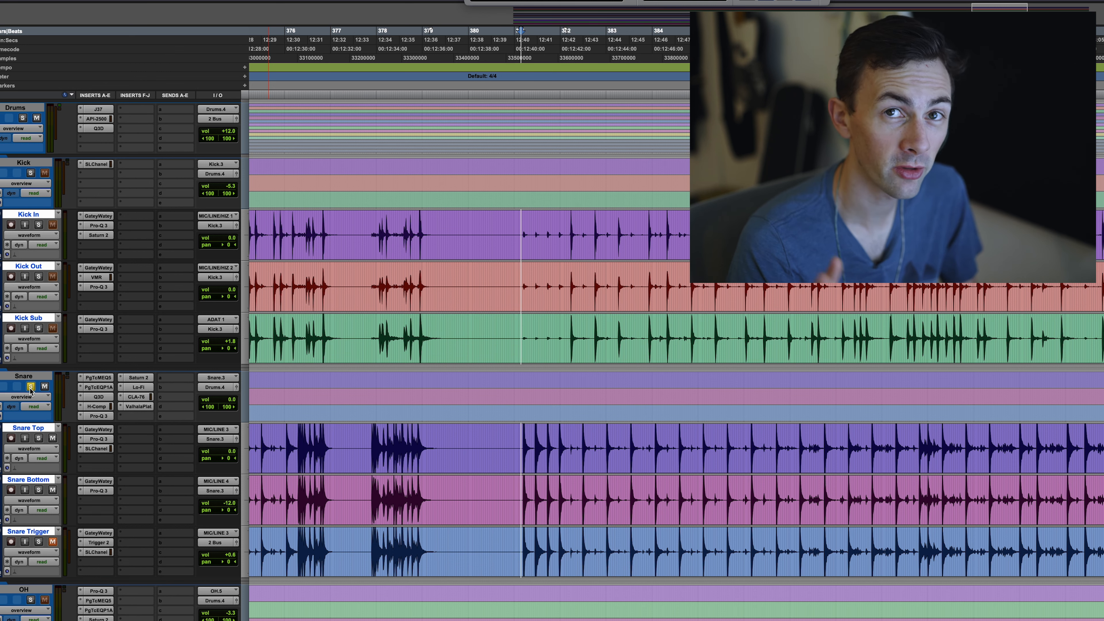
pyautogui.press('space')
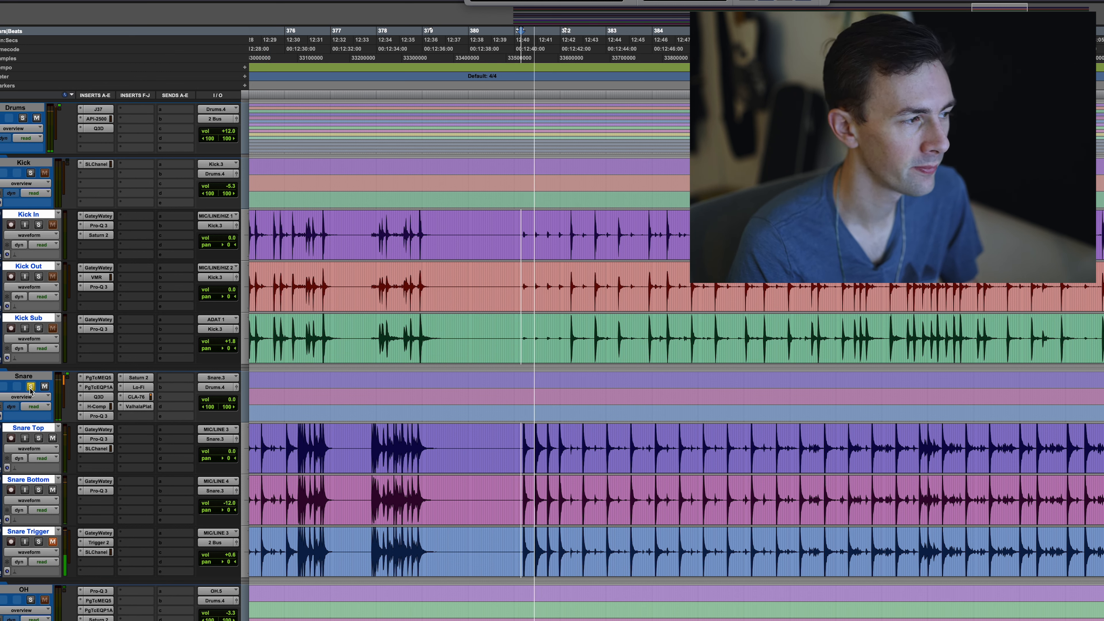
pyautogui.press('space')
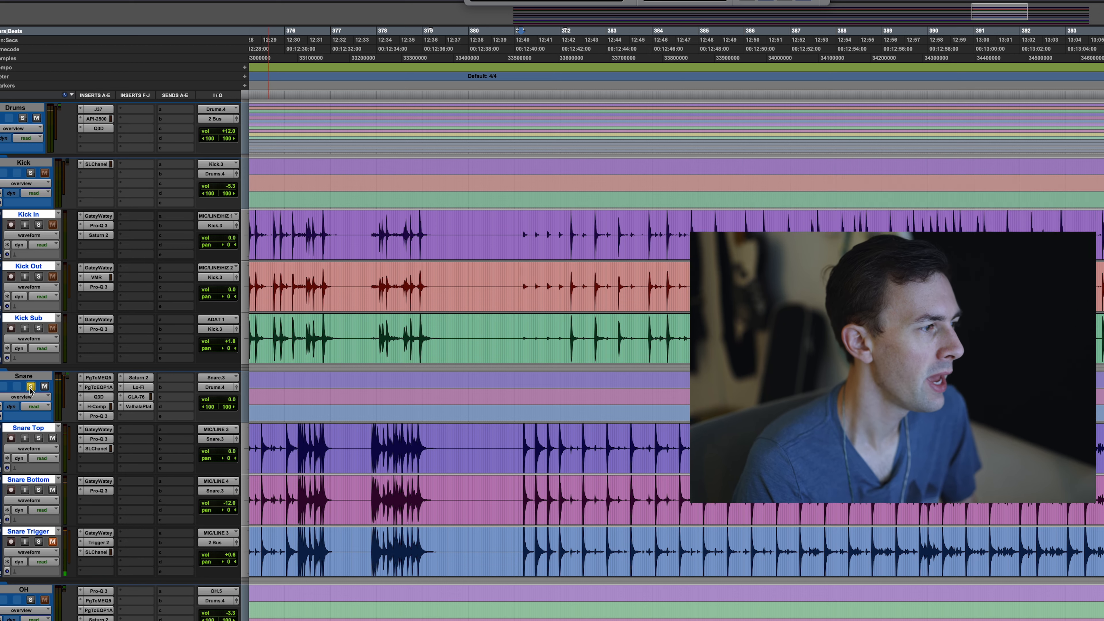
# Step: Review the Gatey Watey gate settings on the Snare Top and Snare Bottom tracks
pyautogui.click(97, 430)
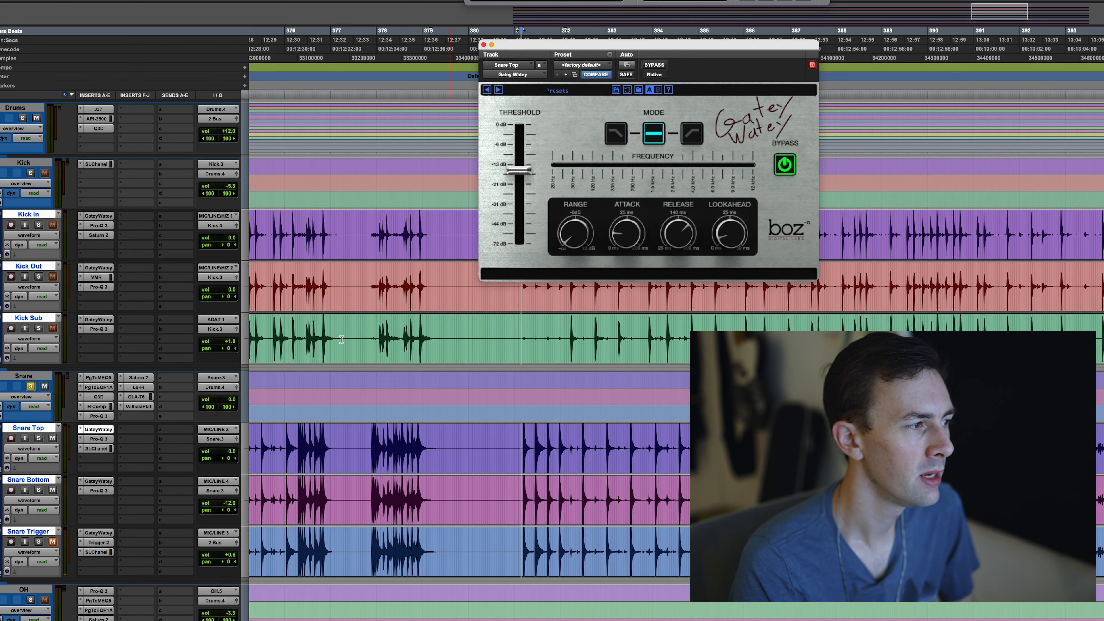
pyautogui.moveTo(610, 43); pyautogui.dragTo(408, 151)
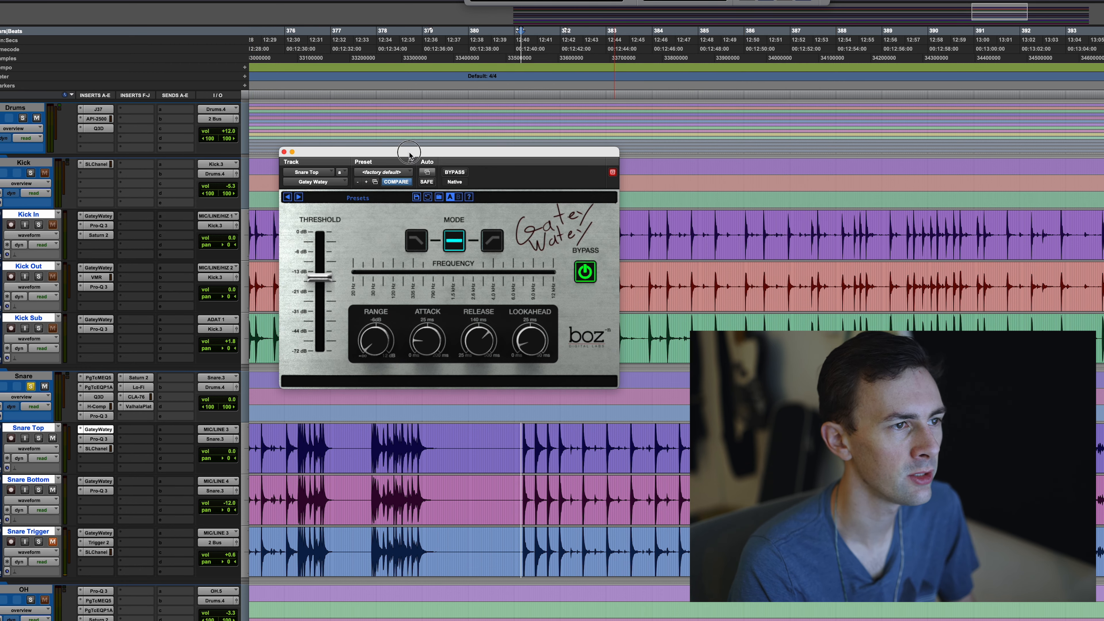
pyautogui.click(103, 481)
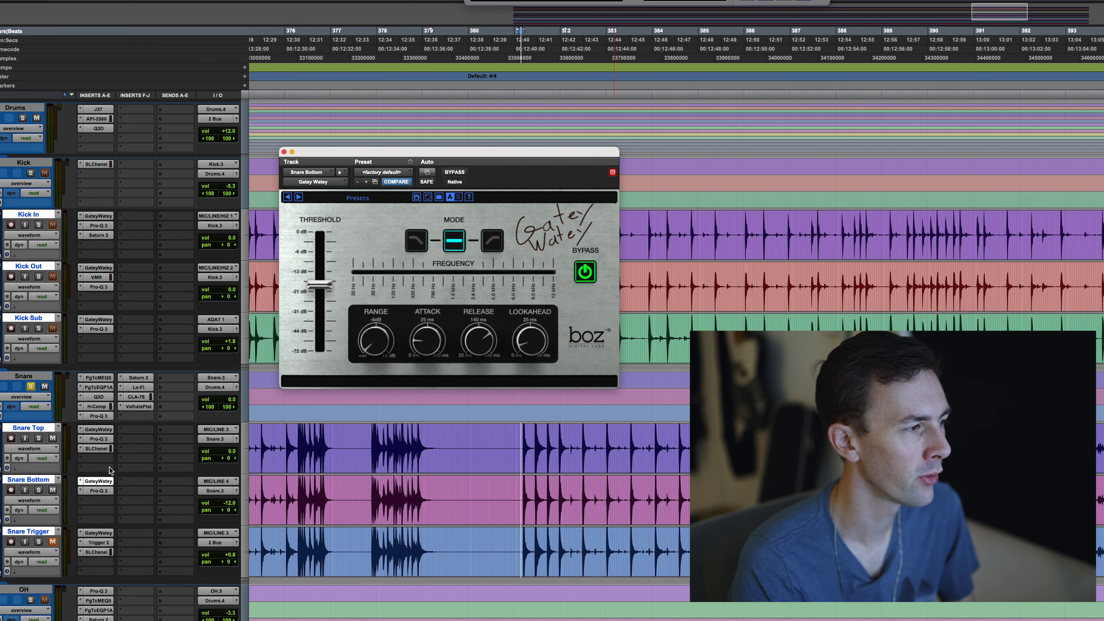
pyautogui.click(283, 152)
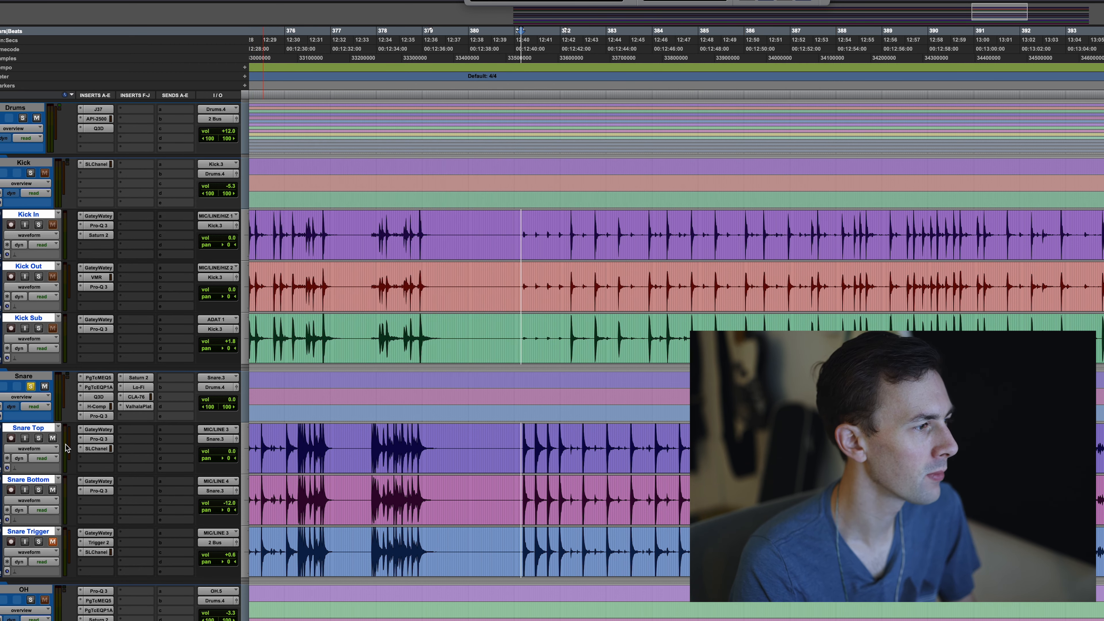
# Step: Solo the Snare Top track and play it with its Pro-Q 3 equalizer displayed
pyautogui.click(98, 439)
pyautogui.click(38, 440)
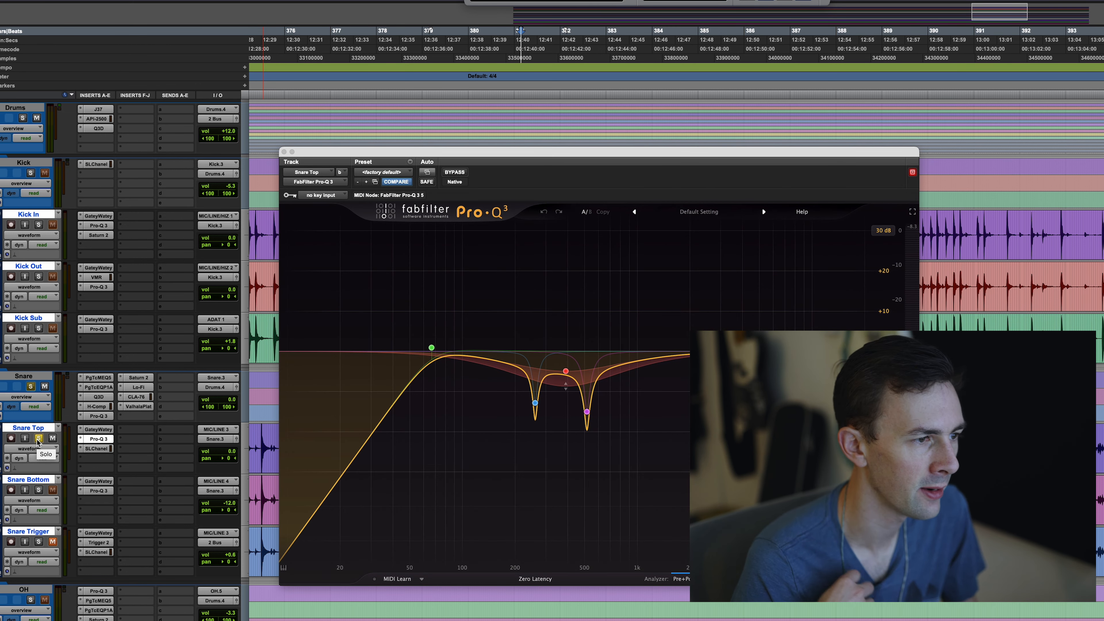
pyautogui.press('space')
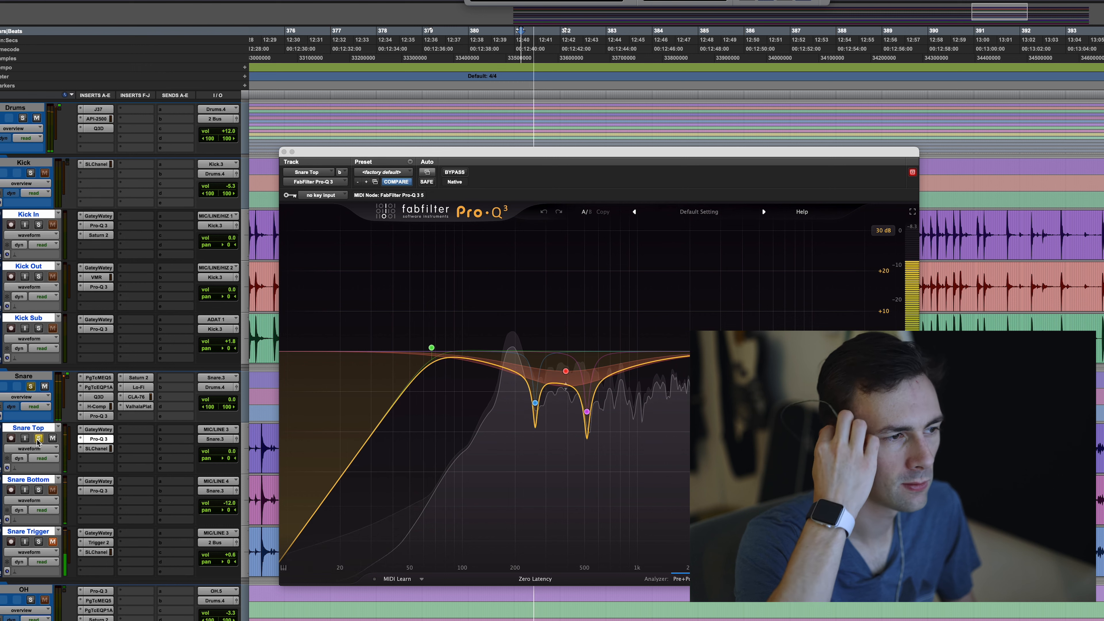
pyautogui.press('space')
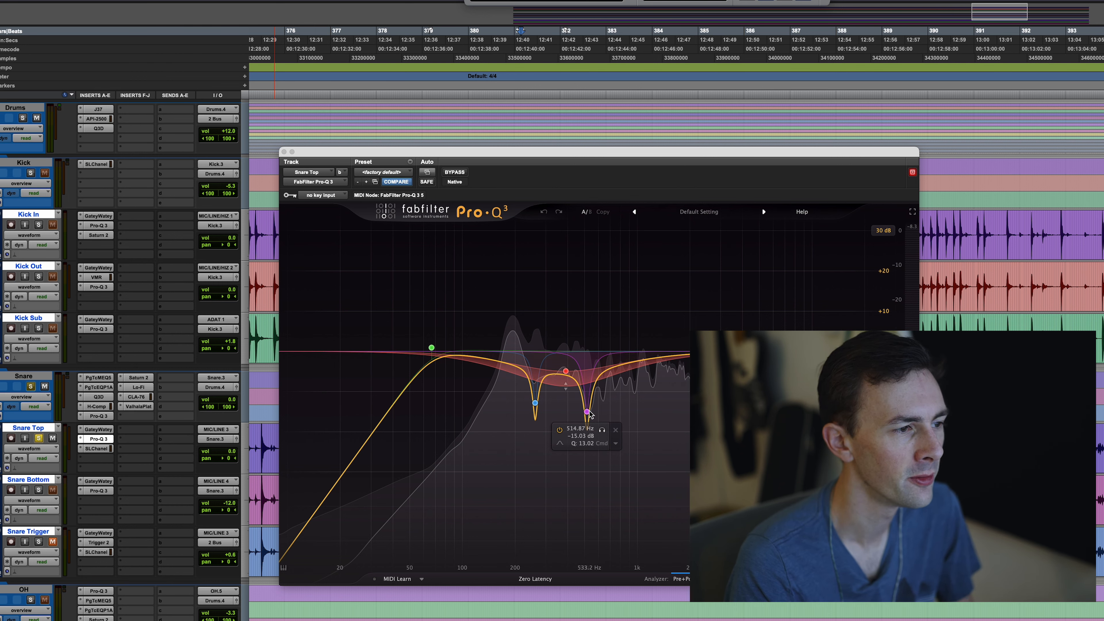
# Step: Invert the gain of the 514.87 Hz cut on Snare Top during playback to hear the resonance, and invert it back
pyautogui.rightClick(586, 418)
pyautogui.click(590, 432)
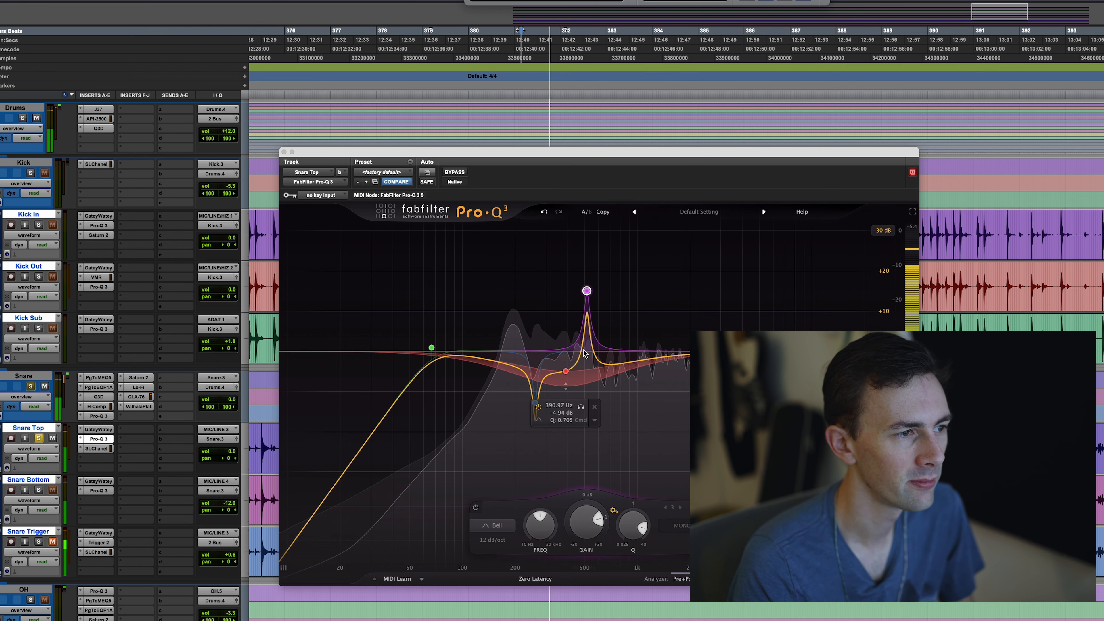
pyautogui.press('space')
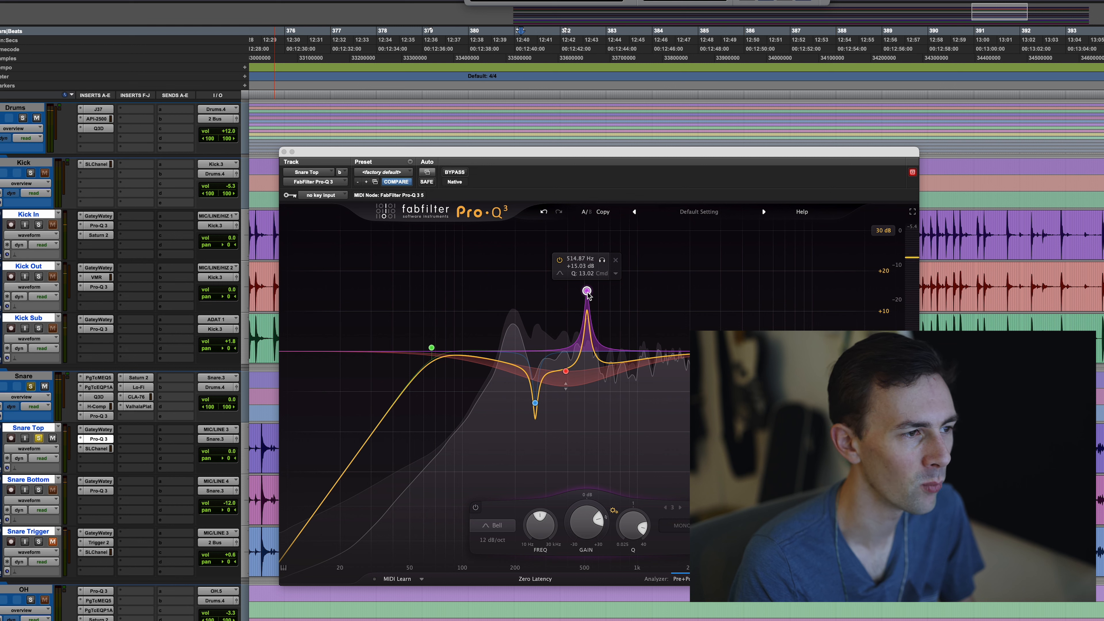
pyautogui.rightClick(587, 291)
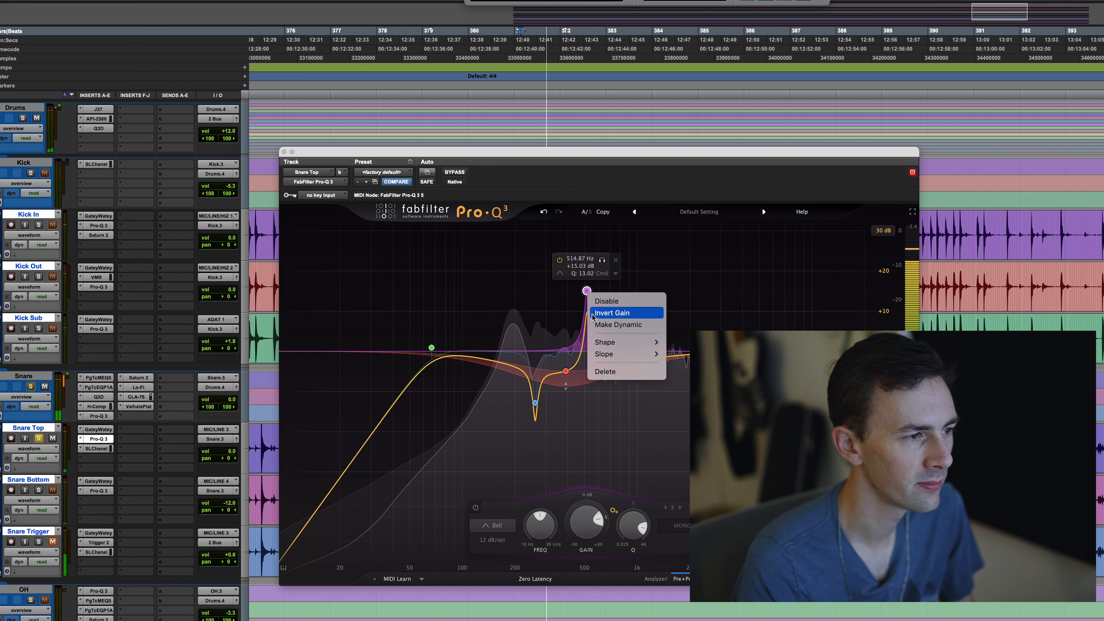
pyautogui.click(592, 306)
# Step: Invert the gain of the 260.27 Hz cut on Snare Top to hear that ring, and restore the cut
pyautogui.rightClick(534, 405)
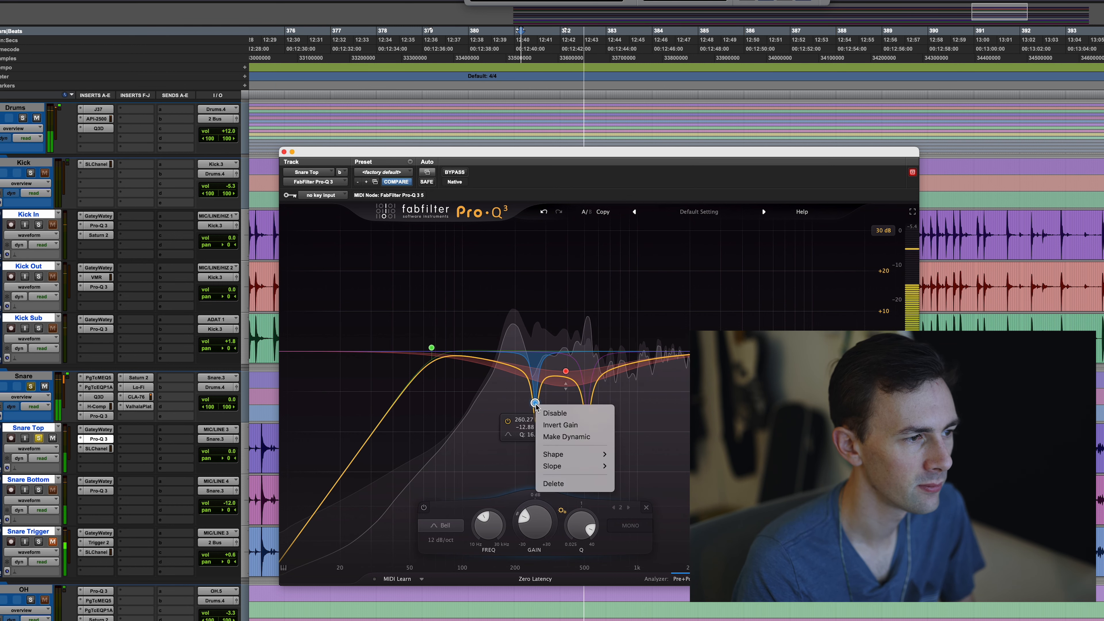
pyautogui.click(542, 423)
pyautogui.rightClick(535, 300)
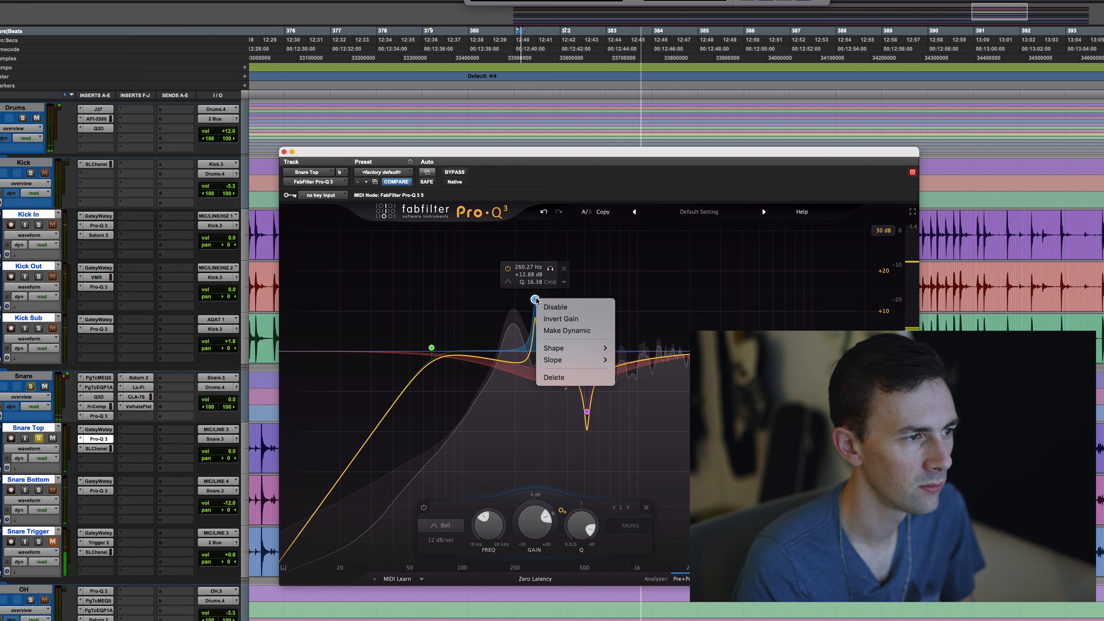
pyautogui.click(540, 319)
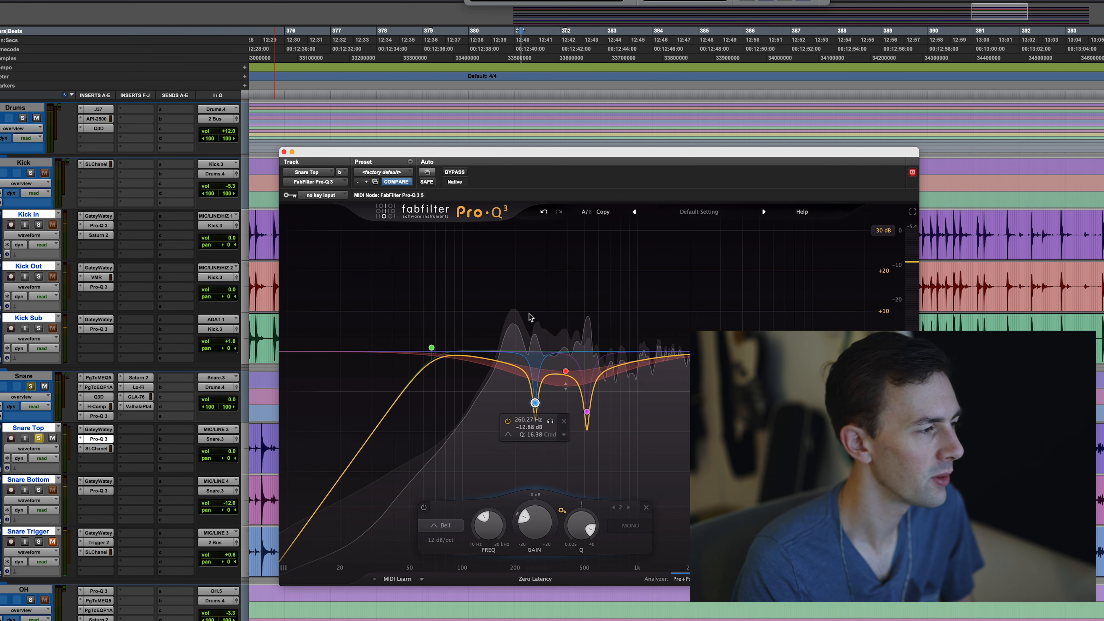
# Step: Examine the Gatey Watey gate and the Pro-Q 3 low-cut and bell bands on the Snare Bottom track
pyautogui.click(104, 492)
pyautogui.click(92, 481)
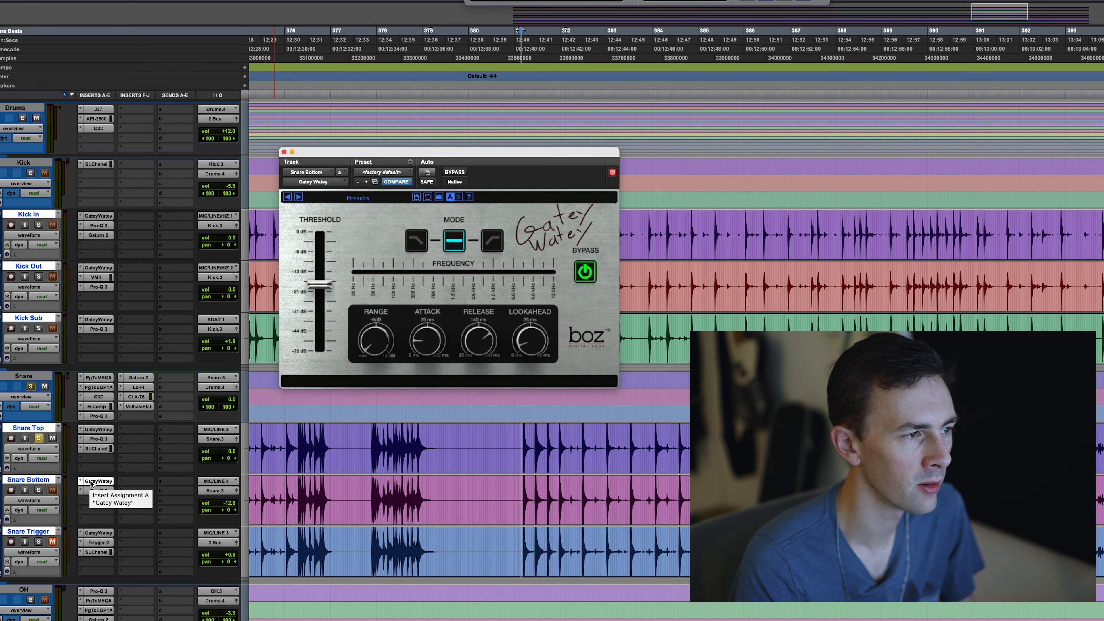
pyautogui.click(92, 490)
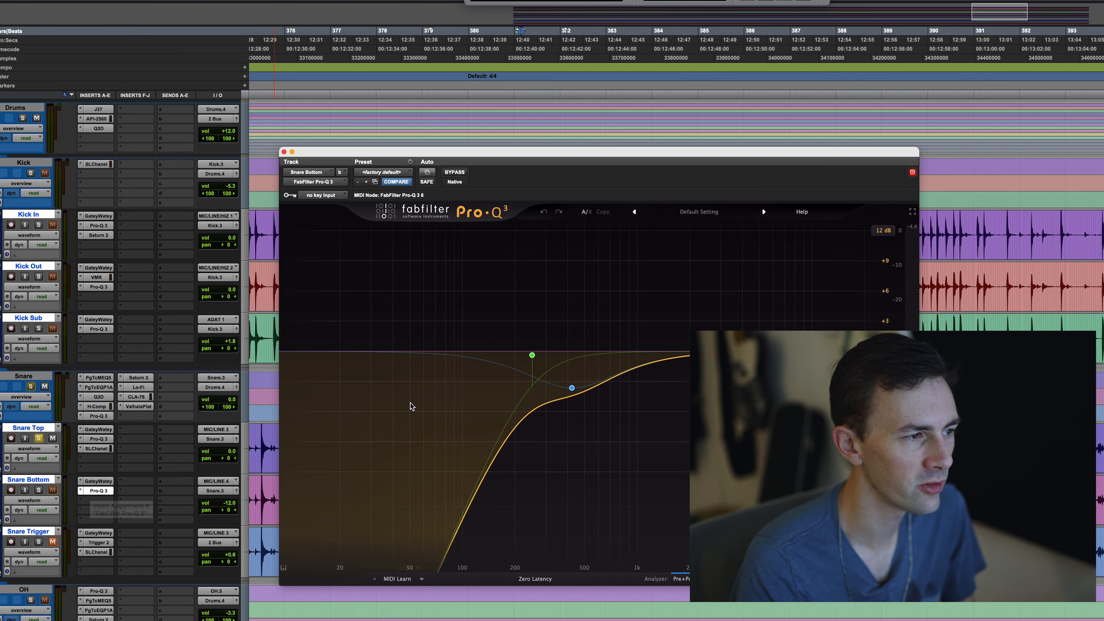
pyautogui.moveTo(573, 394)
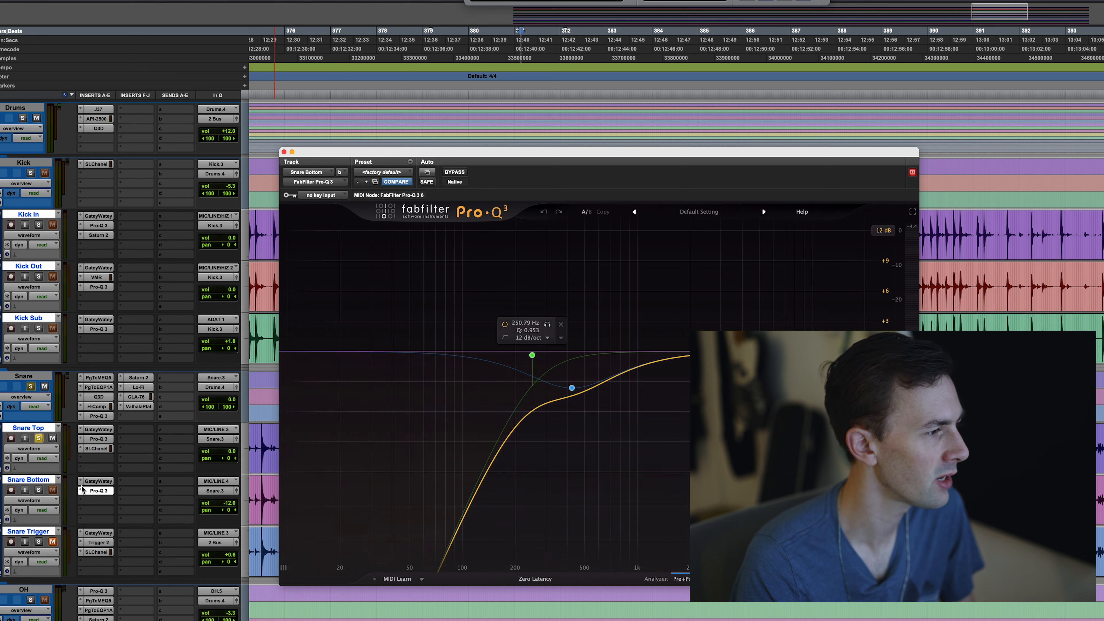
# Step: Solo Snare Bottom together with Snare Top, play both, and close the Snare Bottom equalizer
pyautogui.press('space')
pyautogui.click(38, 490)
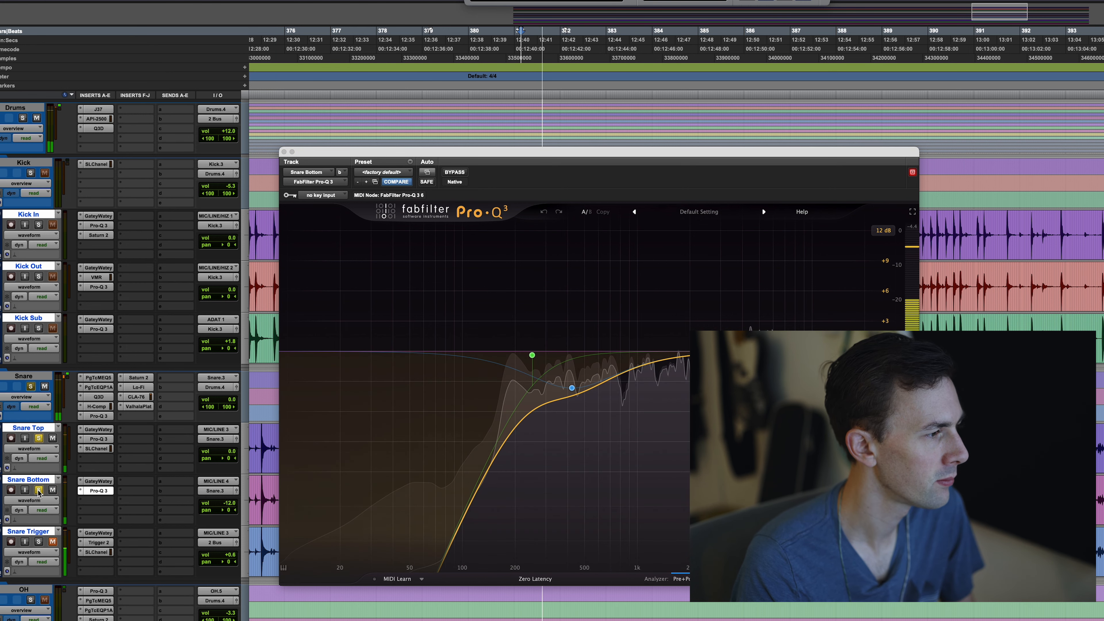
pyautogui.click(284, 152)
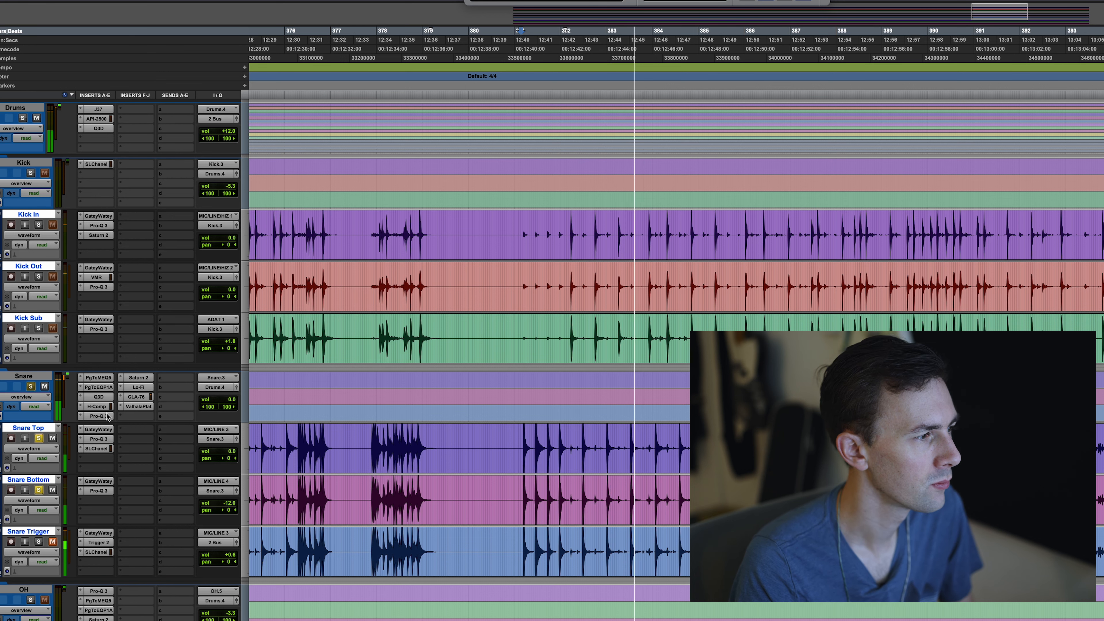
pyautogui.press('space')
# Step: Bypass all nine inserts on the Snare folder track and play the snare without bus processing
pyautogui.keyDown('super'); pyautogui.click(137, 406); pyautogui.keyUp('super')
pyautogui.keyDown('super'); pyautogui.click(136, 397); pyautogui.keyUp('super')
pyautogui.keyDown('super'); pyautogui.click(136, 387); pyautogui.keyUp('super')
pyautogui.keyDown('super'); pyautogui.click(137, 378); pyautogui.keyUp('super')
pyautogui.keyDown('super'); pyautogui.click(106, 417); pyautogui.keyUp('super')
pyautogui.keyDown('super'); pyautogui.click(106, 407); pyautogui.keyUp('super')
pyautogui.keyDown('super'); pyautogui.click(105, 397); pyautogui.keyUp('super')
pyautogui.keyDown('super'); pyautogui.click(105, 388); pyautogui.keyUp('super')
pyautogui.keyDown('super'); pyautogui.click(104, 378); pyautogui.keyUp('super')
pyautogui.press('space')
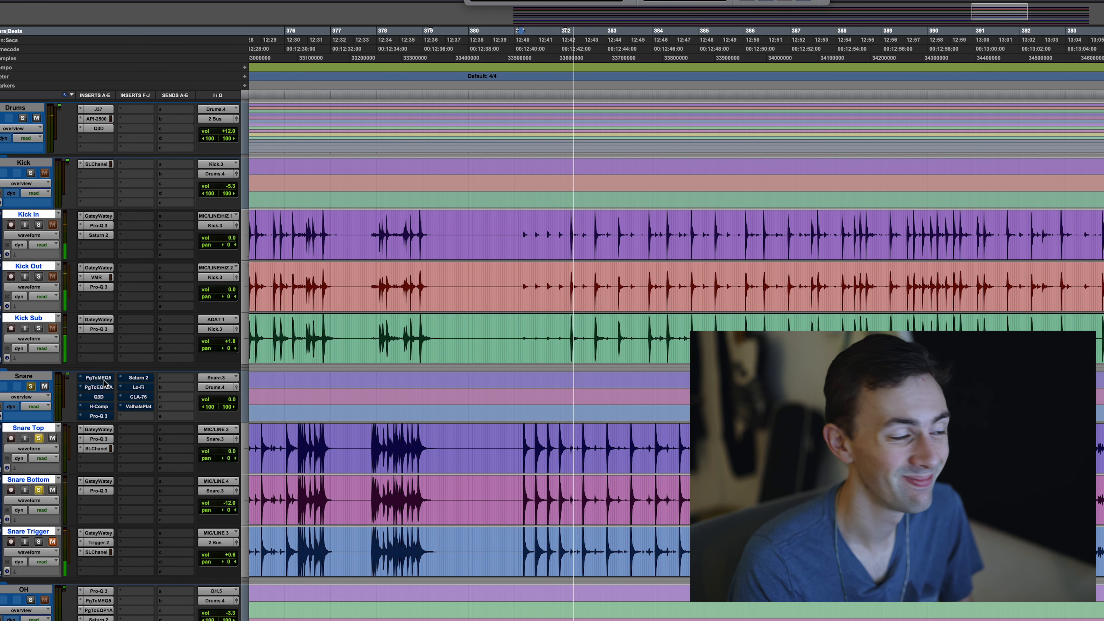
pyautogui.press('space')
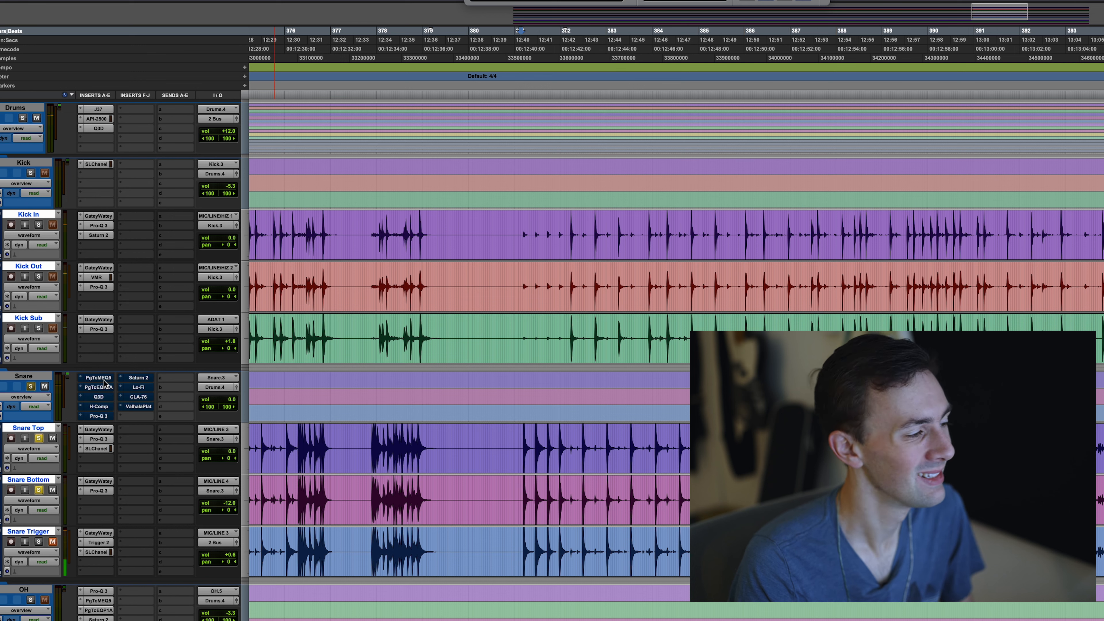
# Step: Take the PuigTec MEQ5 on the Snare folder out of bypass during playback to compare the sound
pyautogui.click(99, 378)
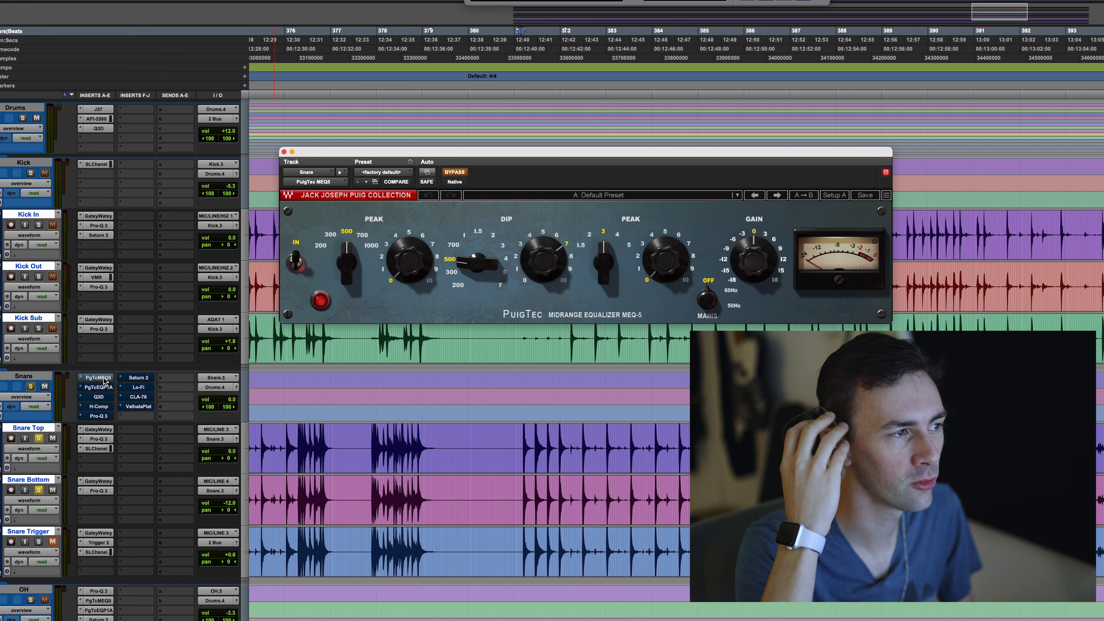
pyautogui.press('space')
pyautogui.click(452, 173)
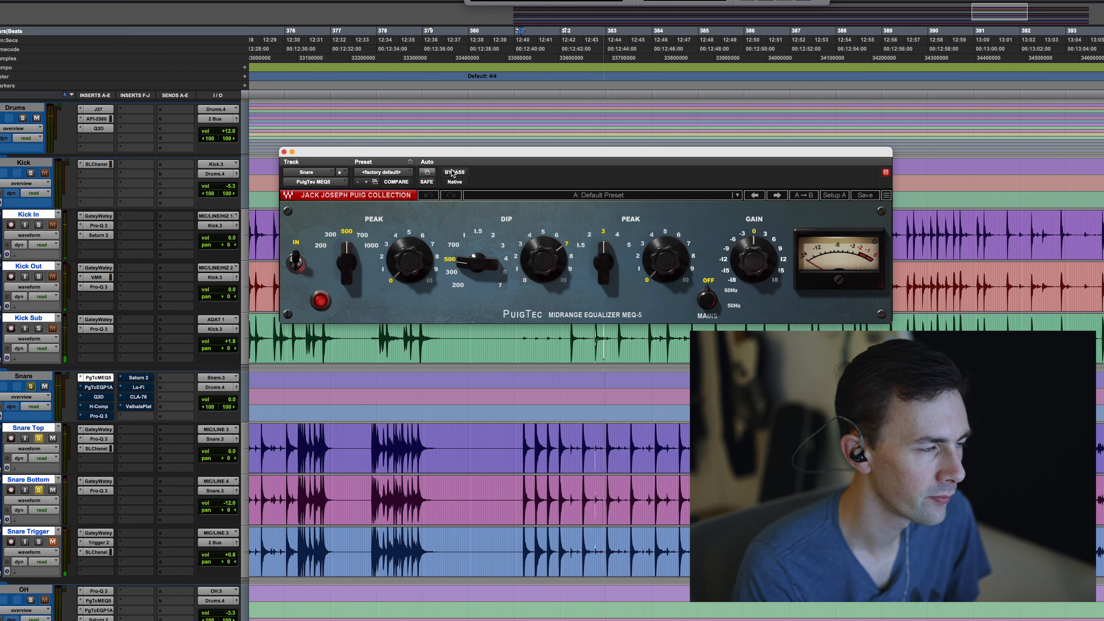
pyautogui.press('space')
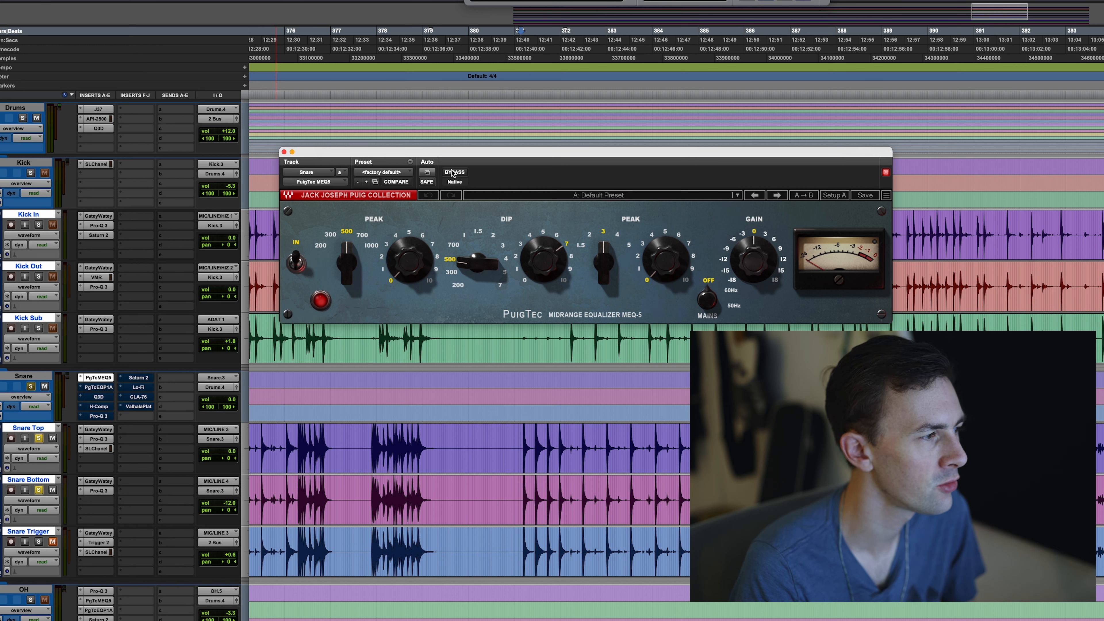
# Step: Re-enable the PuigTec EQP1A on the Snare folder while playing the snare to hear its effect
pyautogui.click(97, 387)
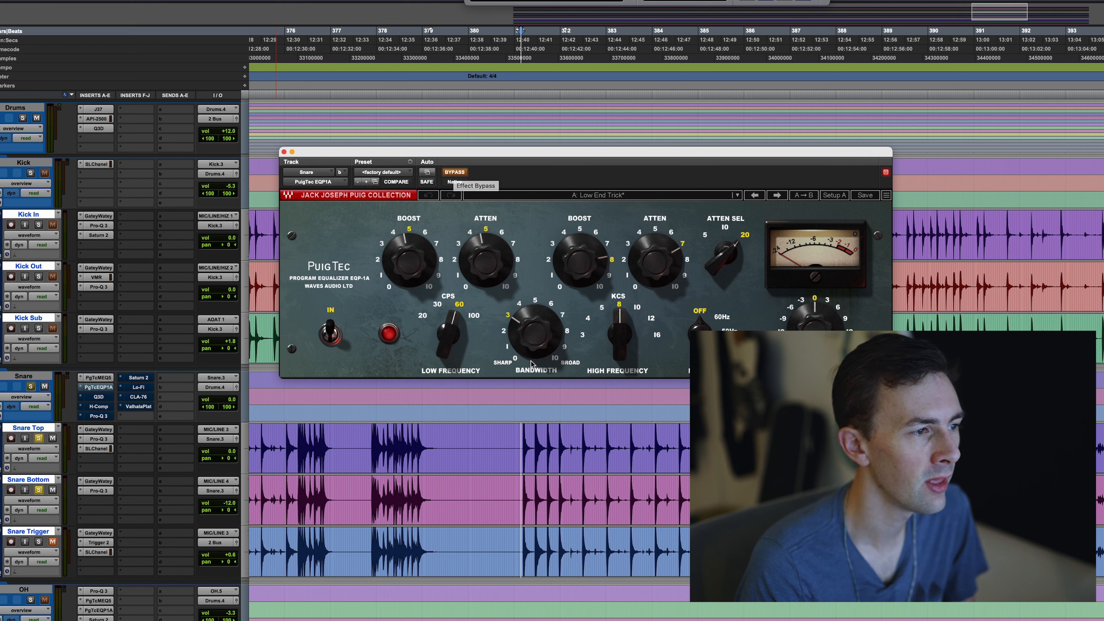
pyautogui.press('space')
pyautogui.click(455, 173)
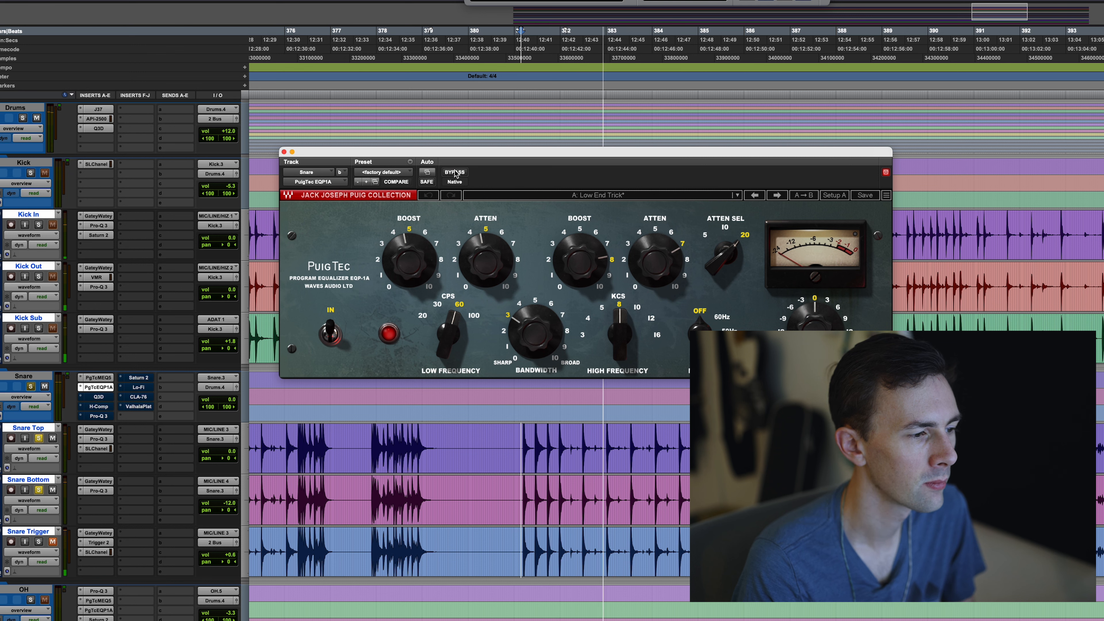
pyautogui.press('space')
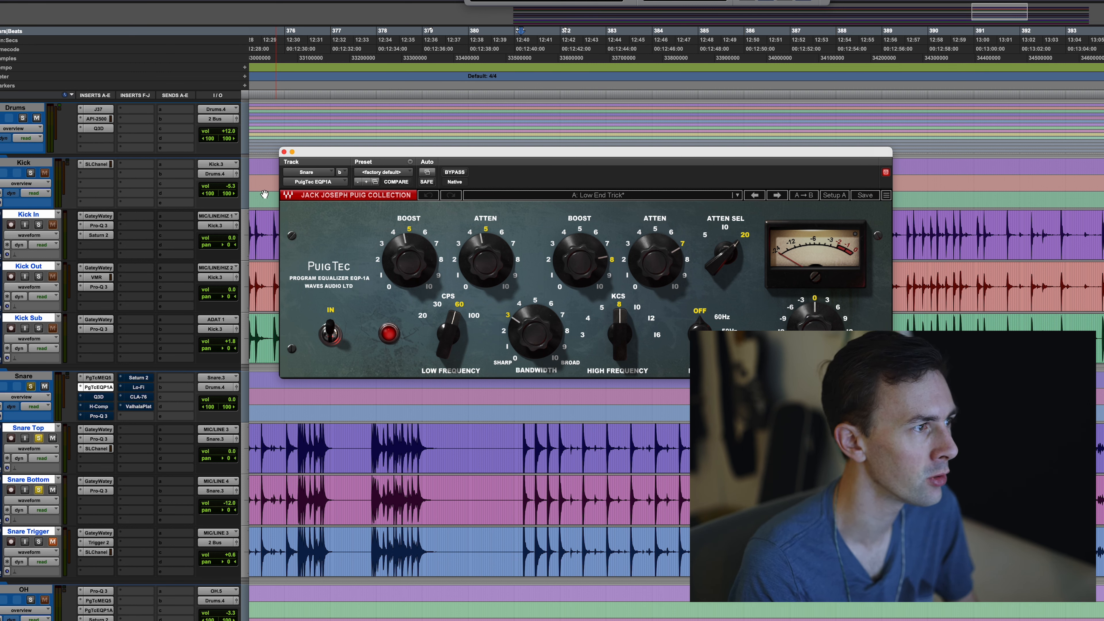
# Step: Take the Q3D equalizer on the Snare folder out of bypass and play the snare to hear its effect
pyautogui.click(98, 398)
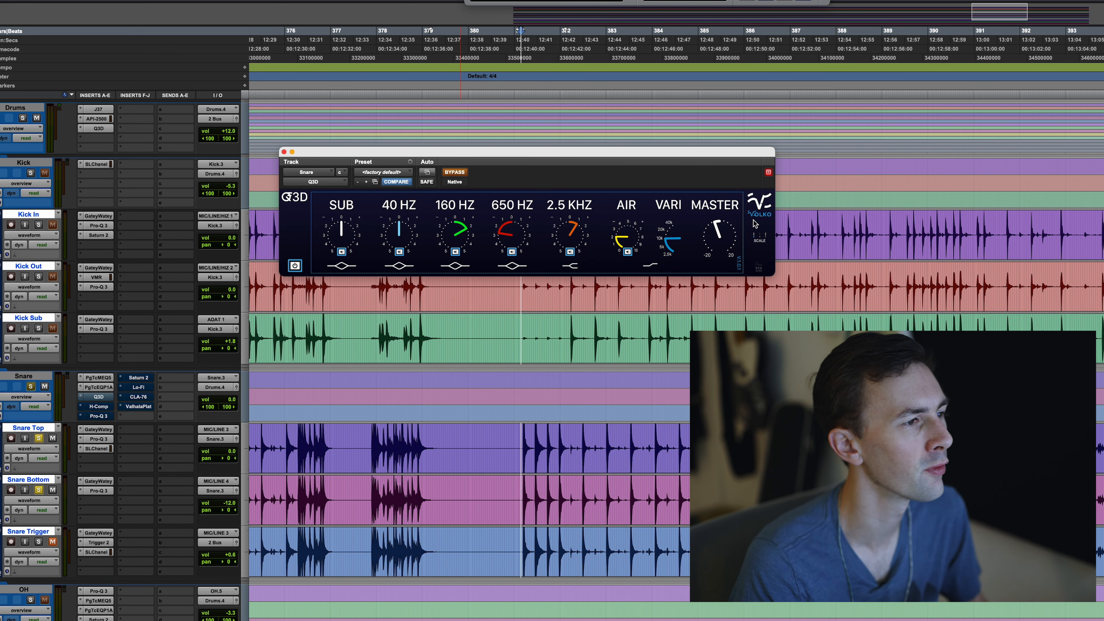
pyautogui.moveTo(619, 156); pyautogui.dragTo(655, 155)
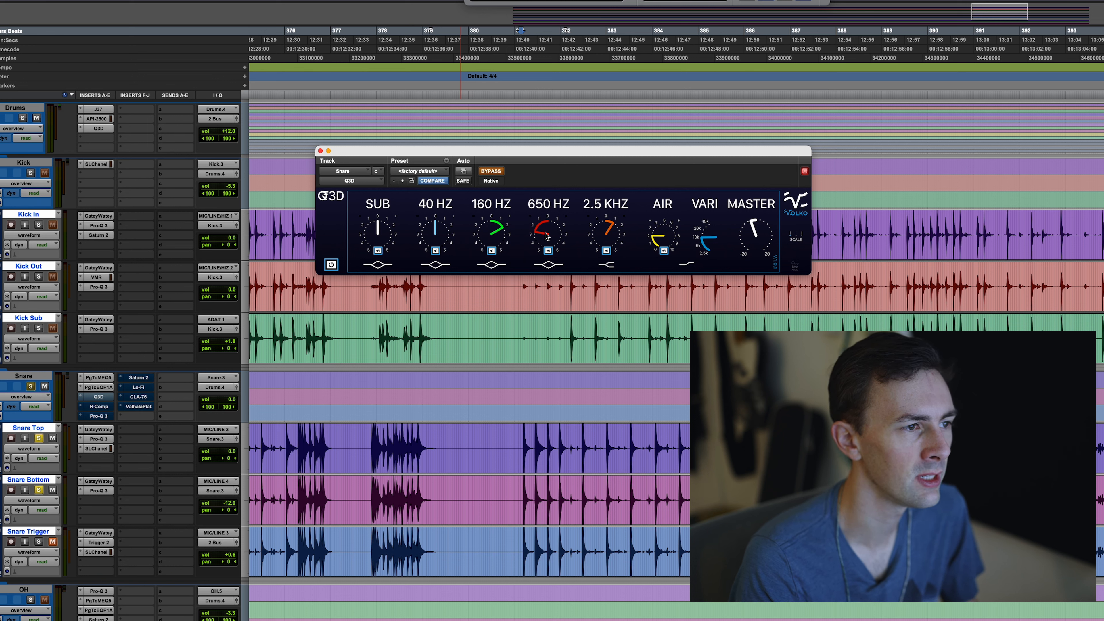
pyautogui.click(491, 170)
pyautogui.press('space')
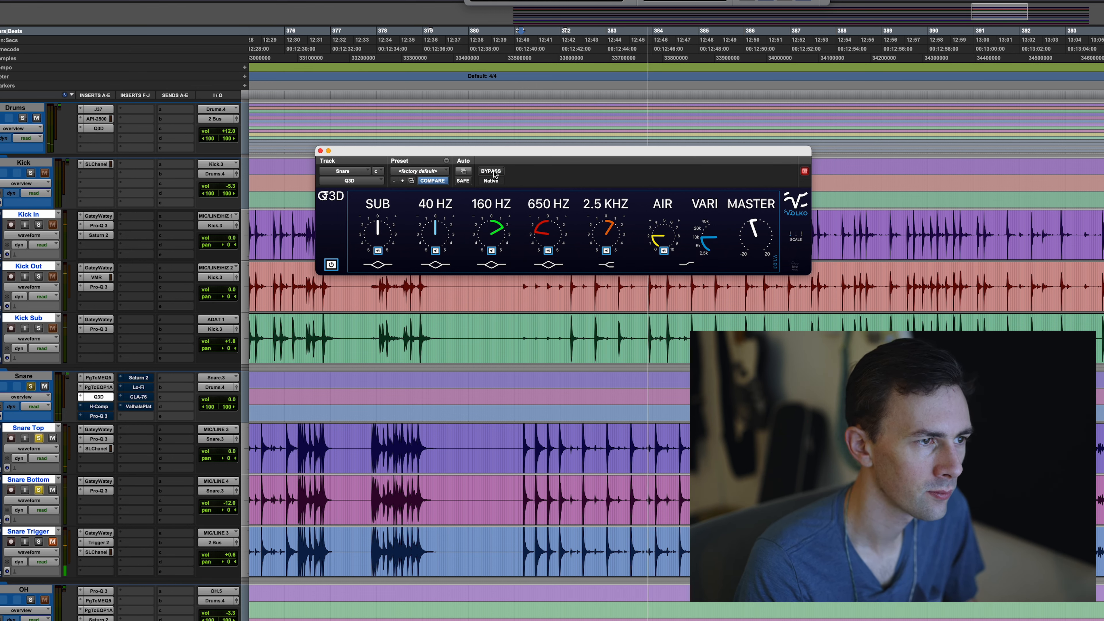
pyautogui.press('space')
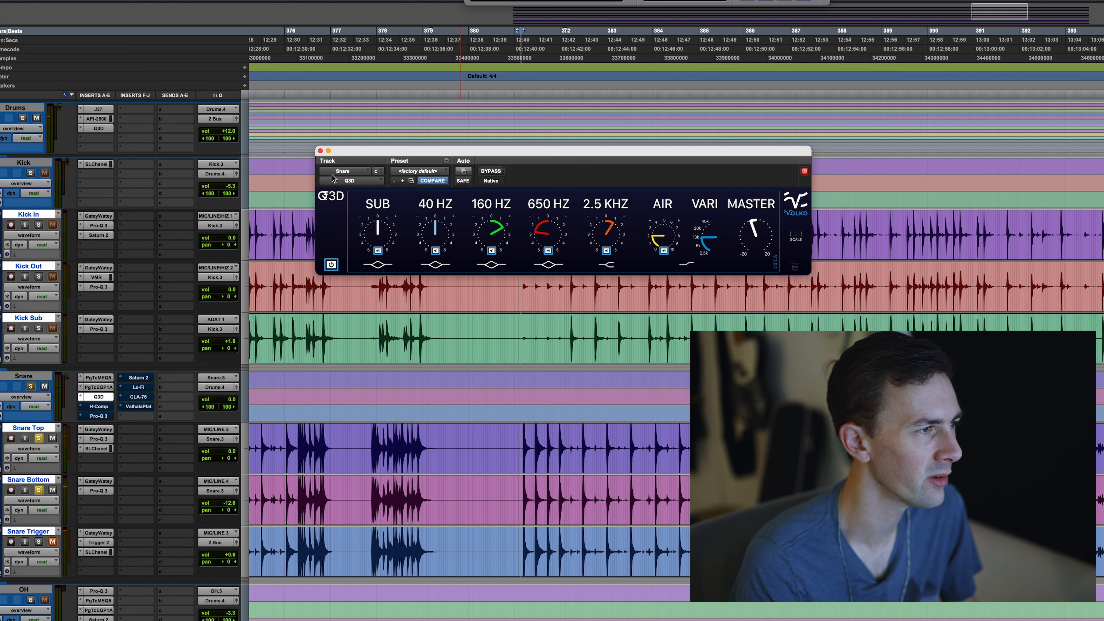
pyautogui.click(320, 150)
# Step: Re-enable the H-Comp on the Snare folder during playback, toggling its bypass to compare the compressed and uncompressed snare
pyautogui.click(98, 407)
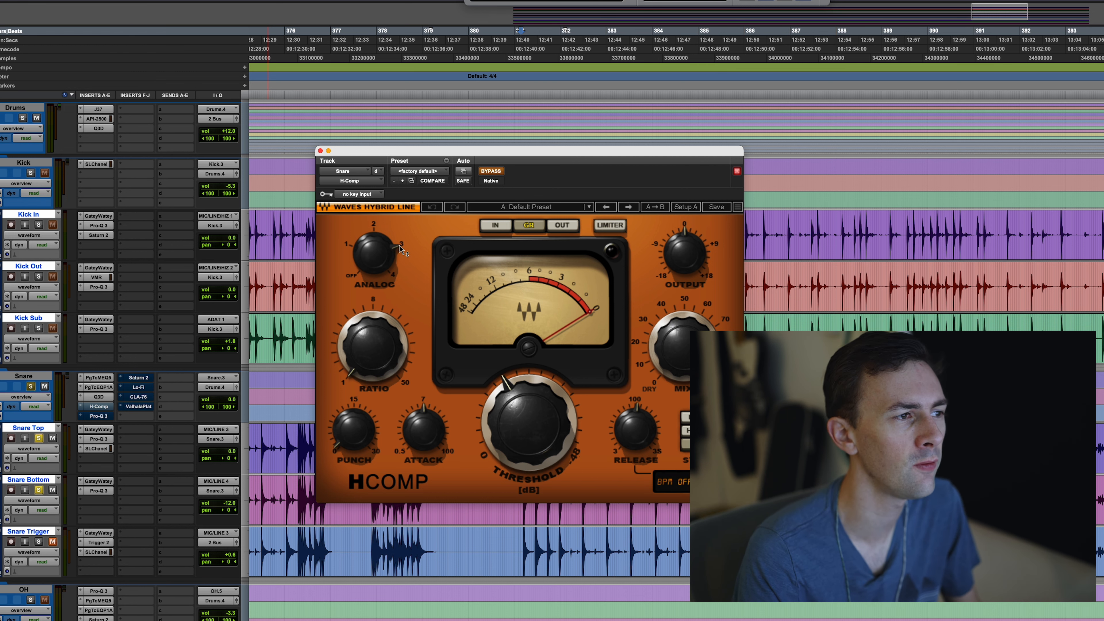
pyautogui.press('space')
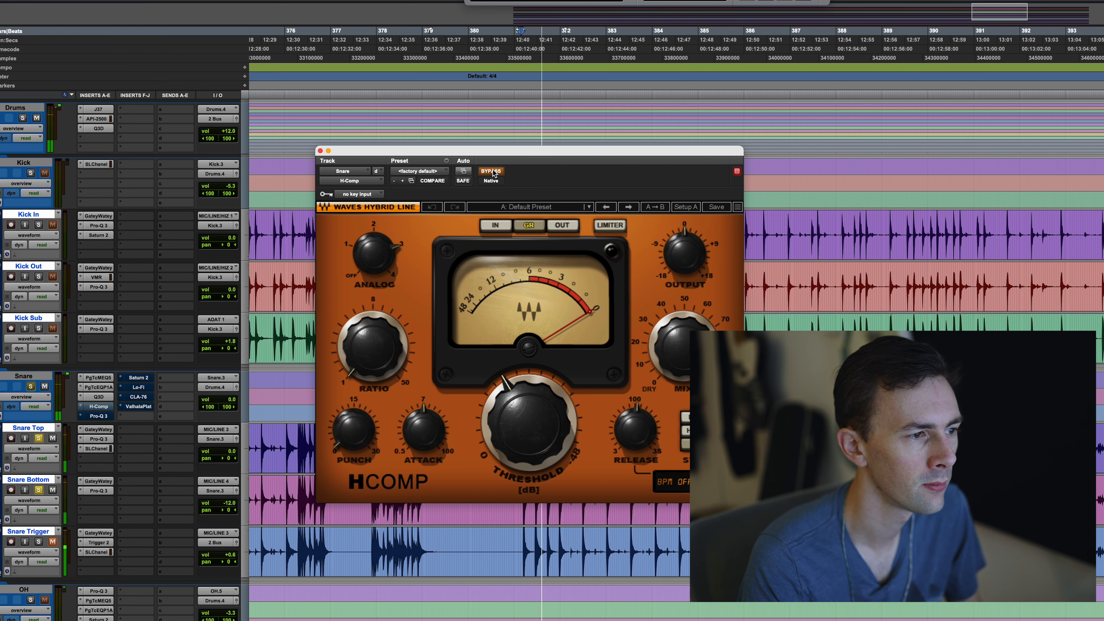
pyautogui.click(494, 174)
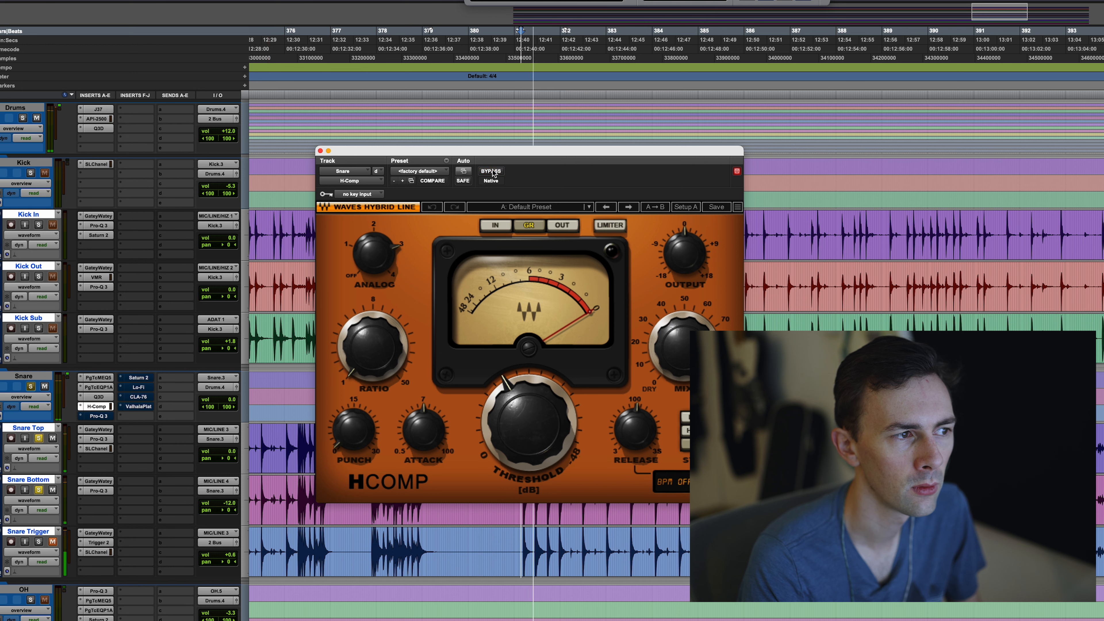
pyautogui.click(490, 171)
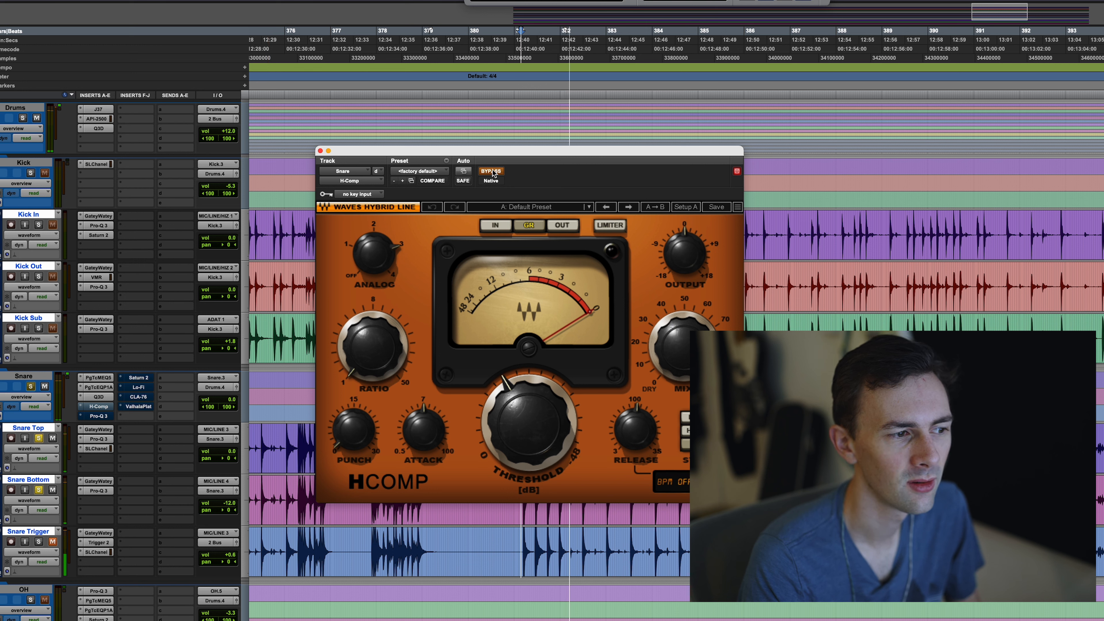
pyautogui.click(494, 172)
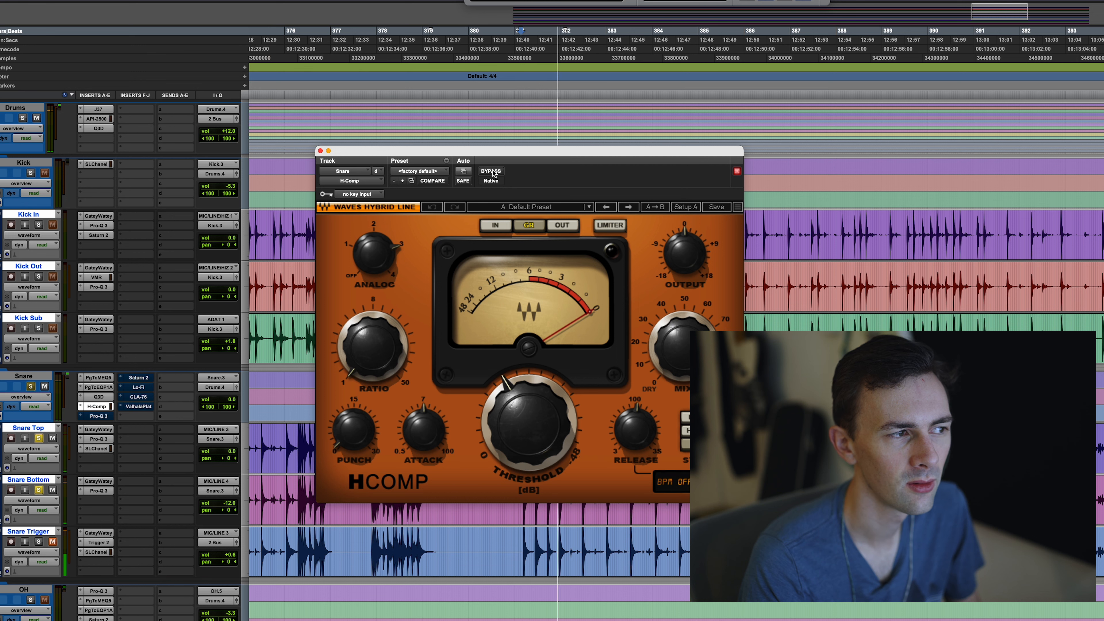
pyautogui.click(493, 173)
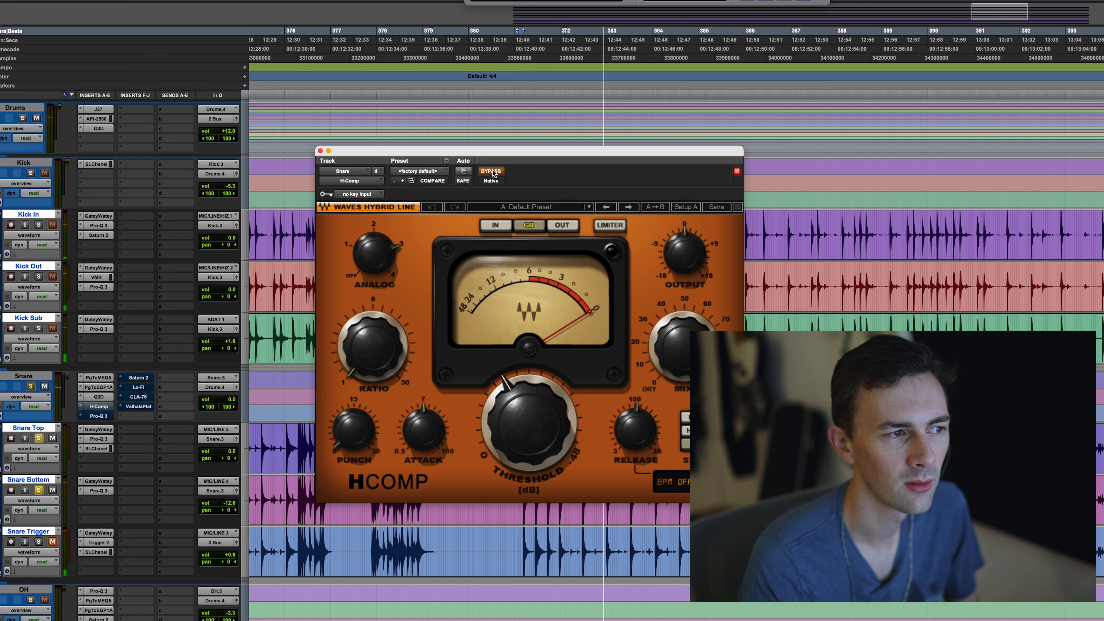
pyautogui.click(493, 173)
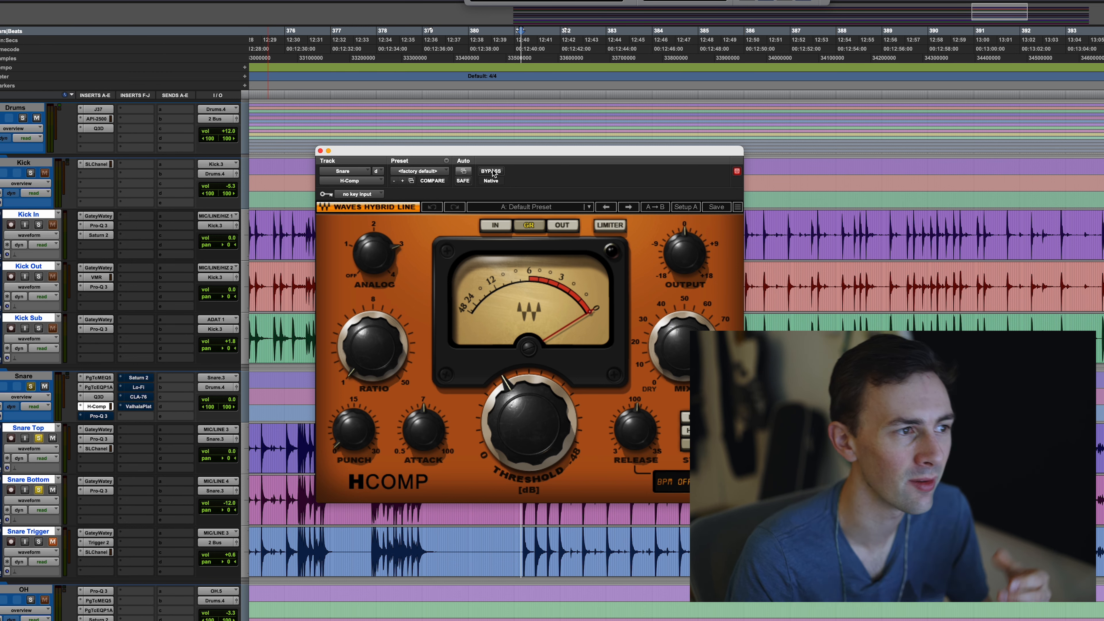
pyautogui.click(320, 151)
# Step: Take the FabFilter Pro-Q 3 on the Snare folder out of bypass while the snare plays
pyautogui.click(97, 417)
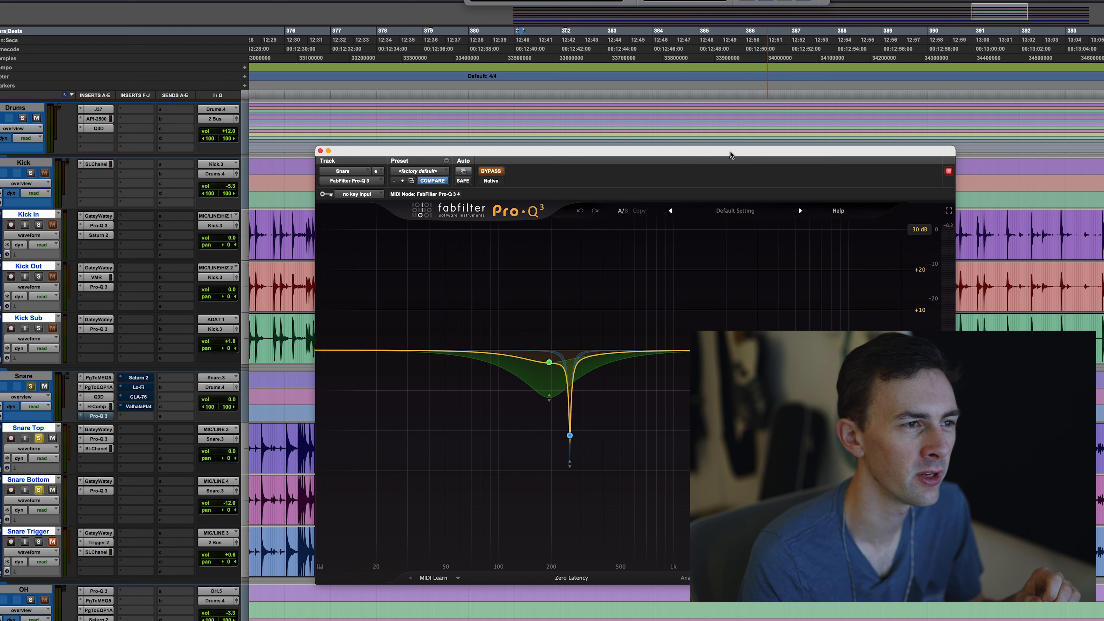
pyautogui.moveTo(730, 151); pyautogui.dragTo(715, 146)
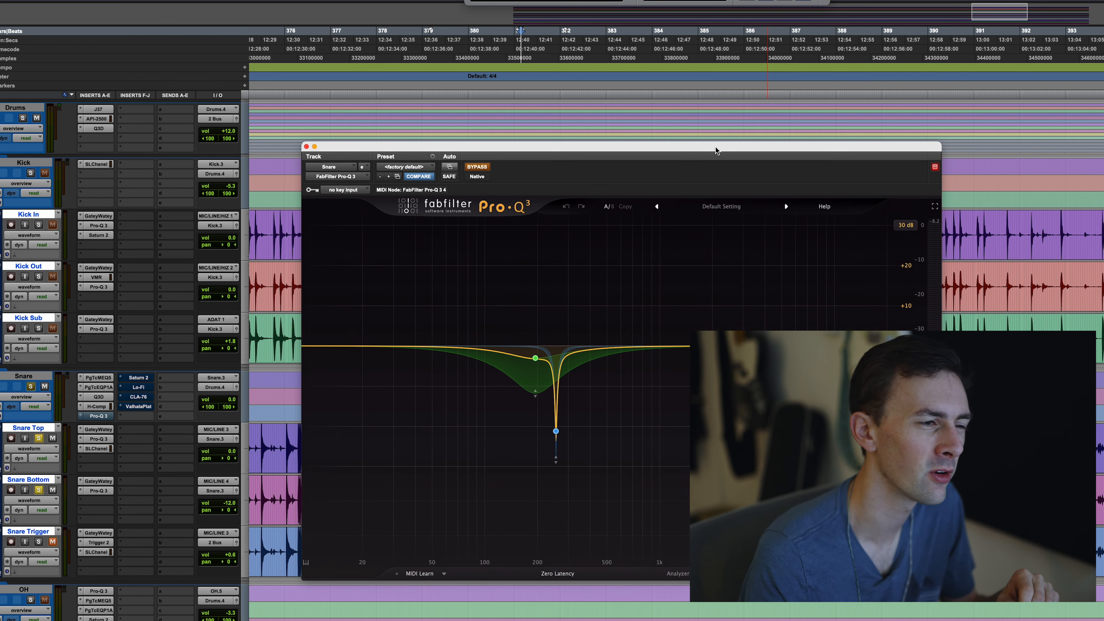
pyautogui.moveTo(455, 147); pyautogui.dragTo(414, 124)
pyautogui.moveTo(491, 400)
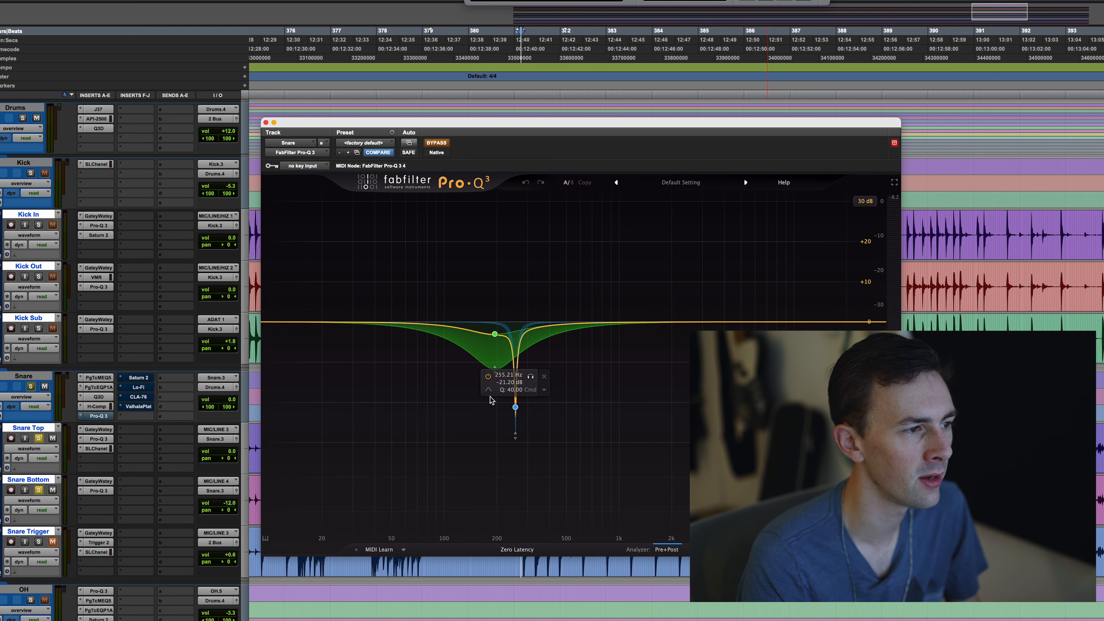
pyautogui.press('space')
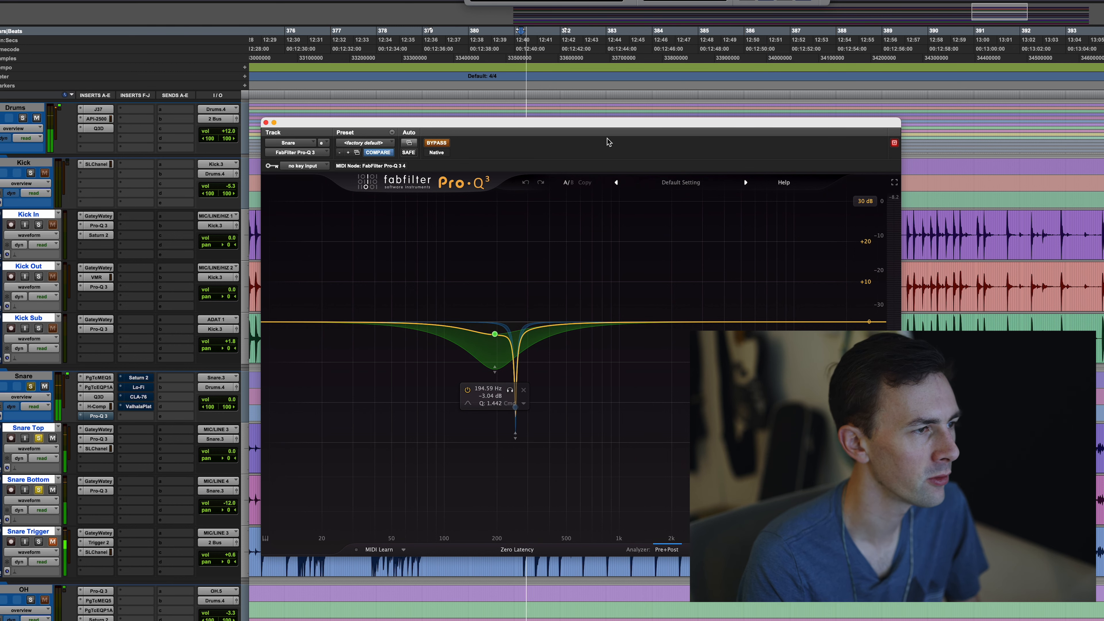
pyautogui.click(438, 143)
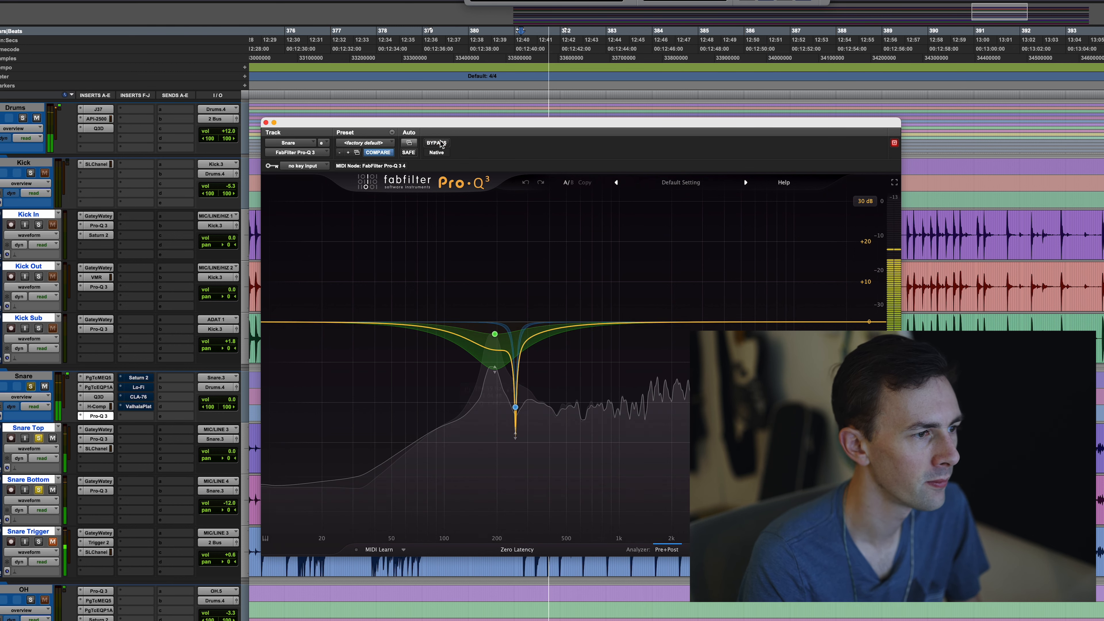
# Step: Invert the 255.21 Hz band's gain to +21.20 dB to audition the resonance with the band on and off, and restore the cut
pyautogui.rightClick(515, 407)
pyautogui.click(524, 427)
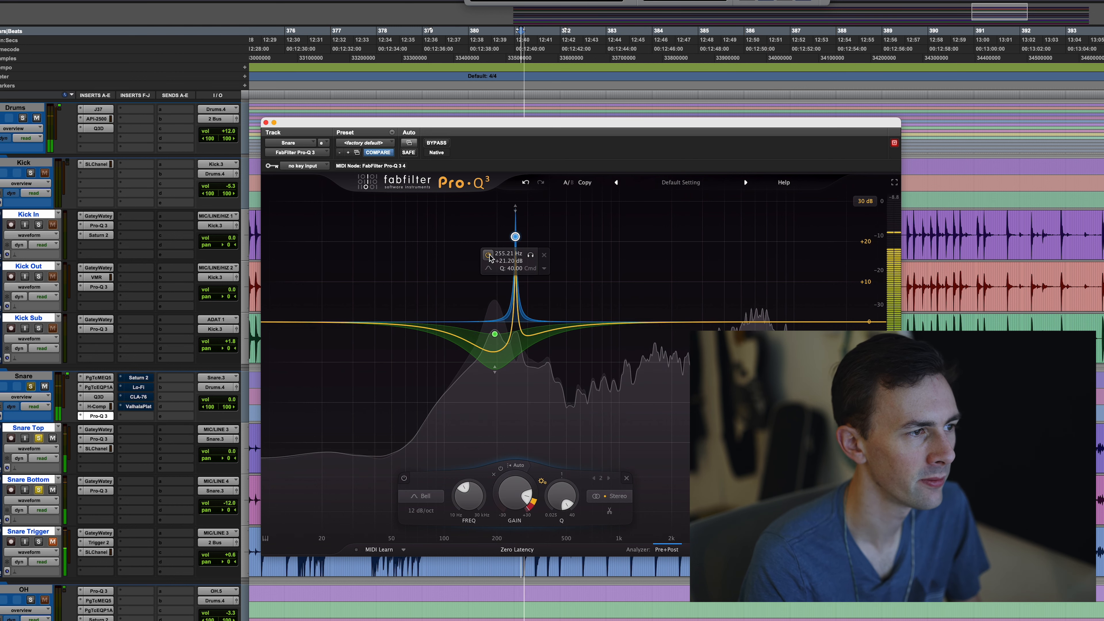
pyautogui.click(488, 255)
pyautogui.rightClick(515, 237)
pyautogui.click(524, 257)
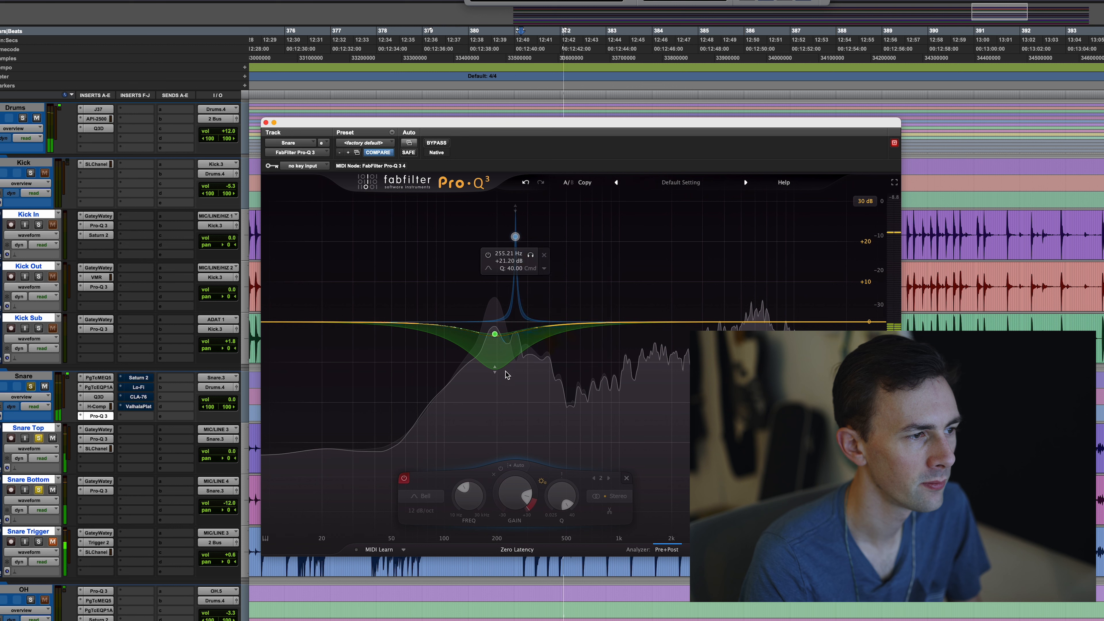
pyautogui.click(488, 378)
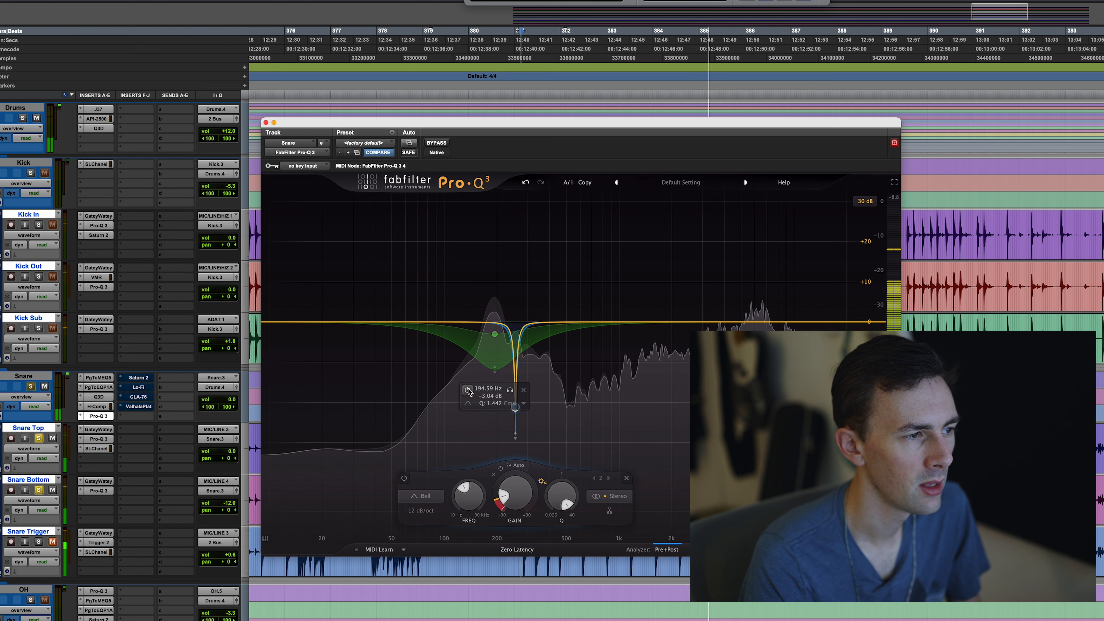
# Step: Toggle the 194.59 Hz dynamic band on and off during playback to compare the snare's low mids
pyautogui.click(495, 335)
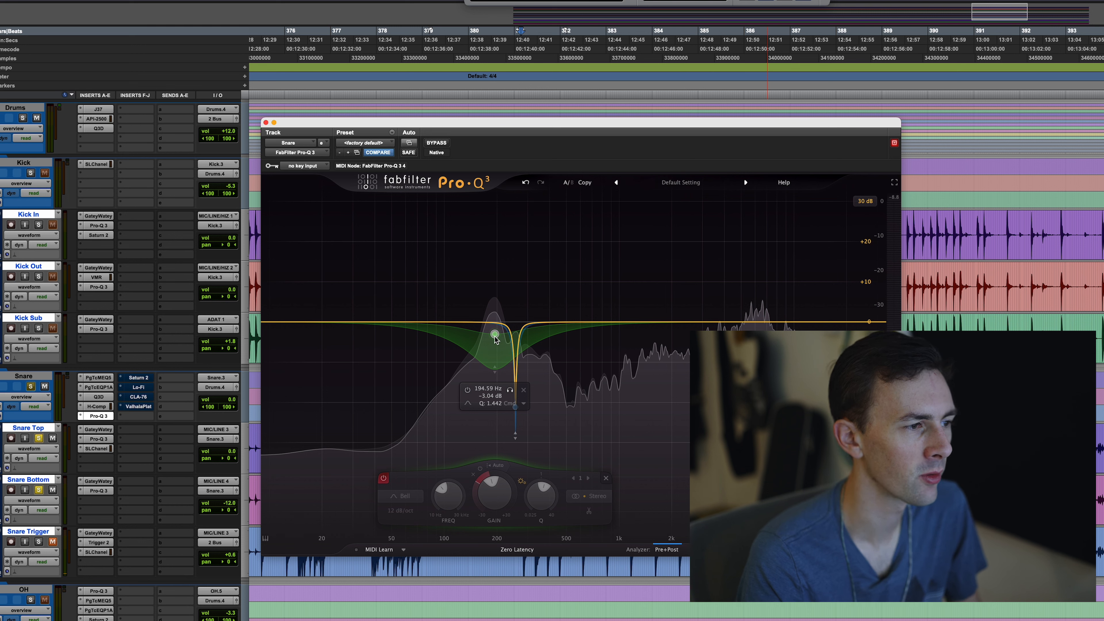
pyautogui.press('space')
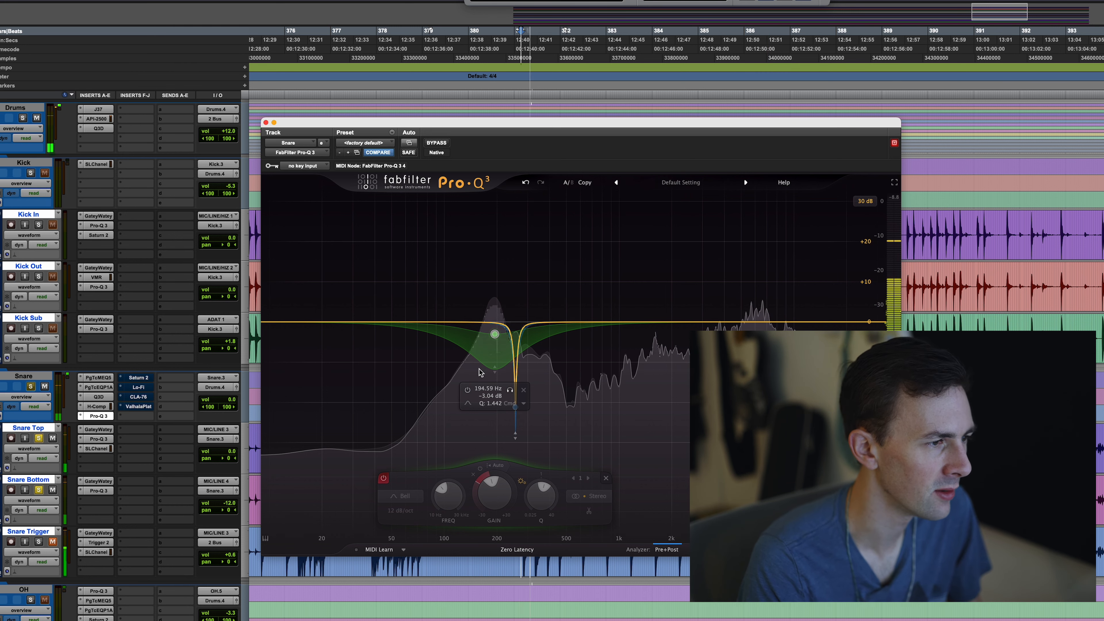
pyautogui.click(468, 390)
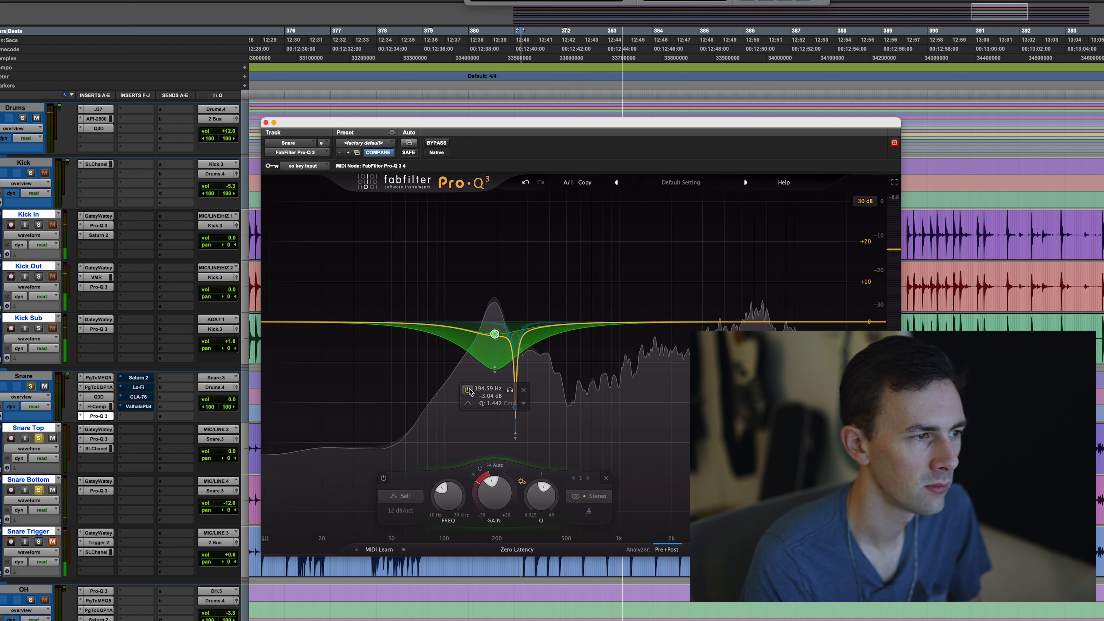
pyautogui.click(468, 390)
pyautogui.click(469, 390)
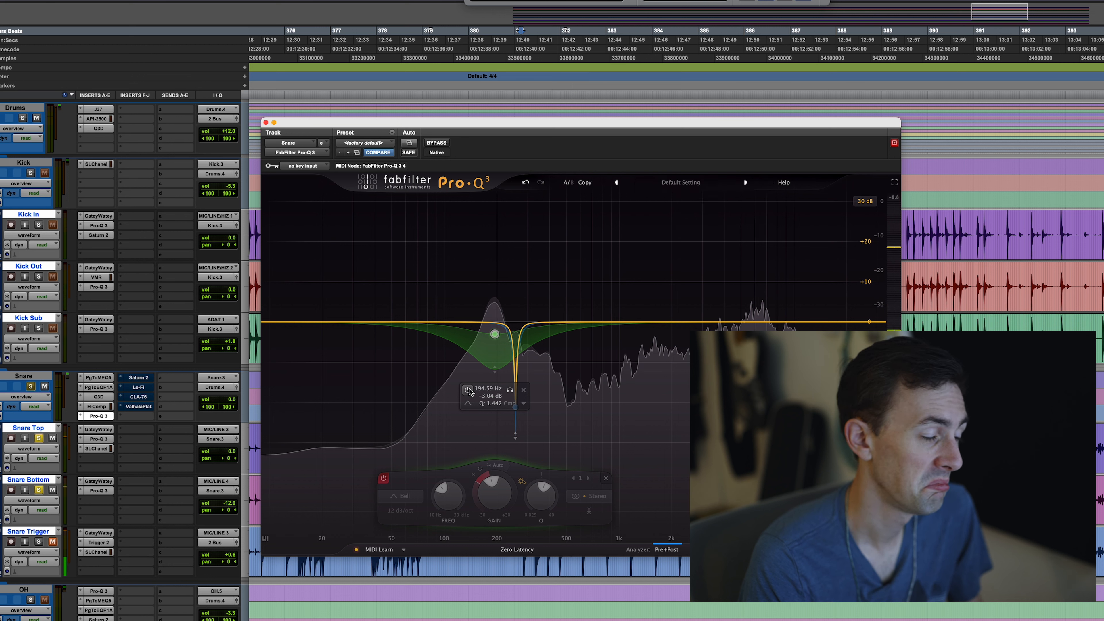
# Step: Open FabFilter Saturn 2 on the Snare folder and take it out of bypass while playing the snare
pyautogui.click(138, 378)
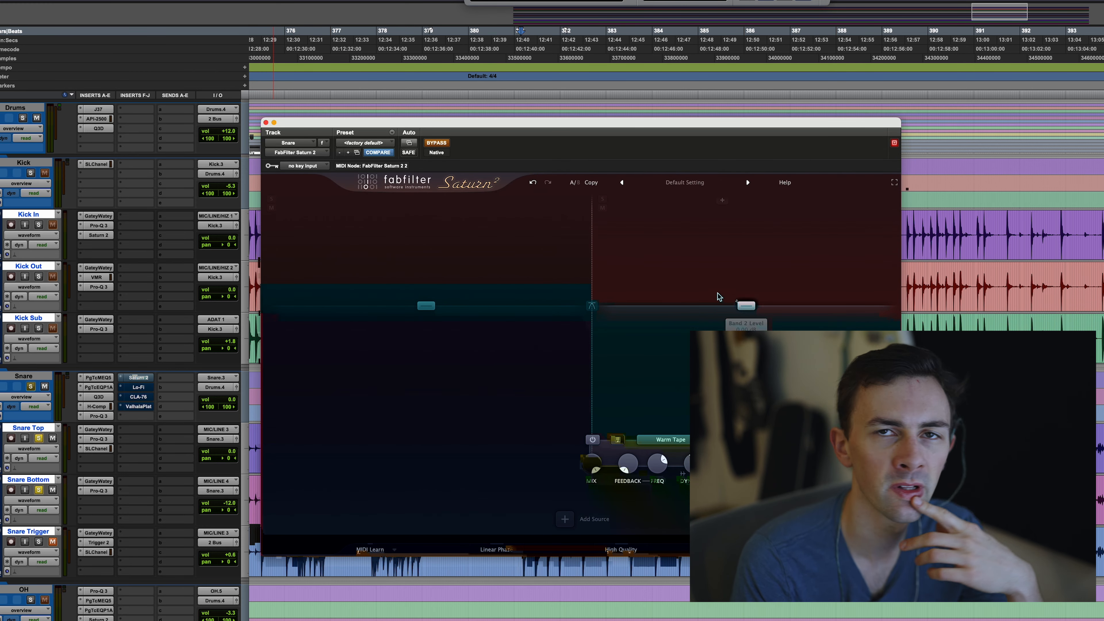
pyautogui.moveTo(521, 124); pyautogui.dragTo(465, 111)
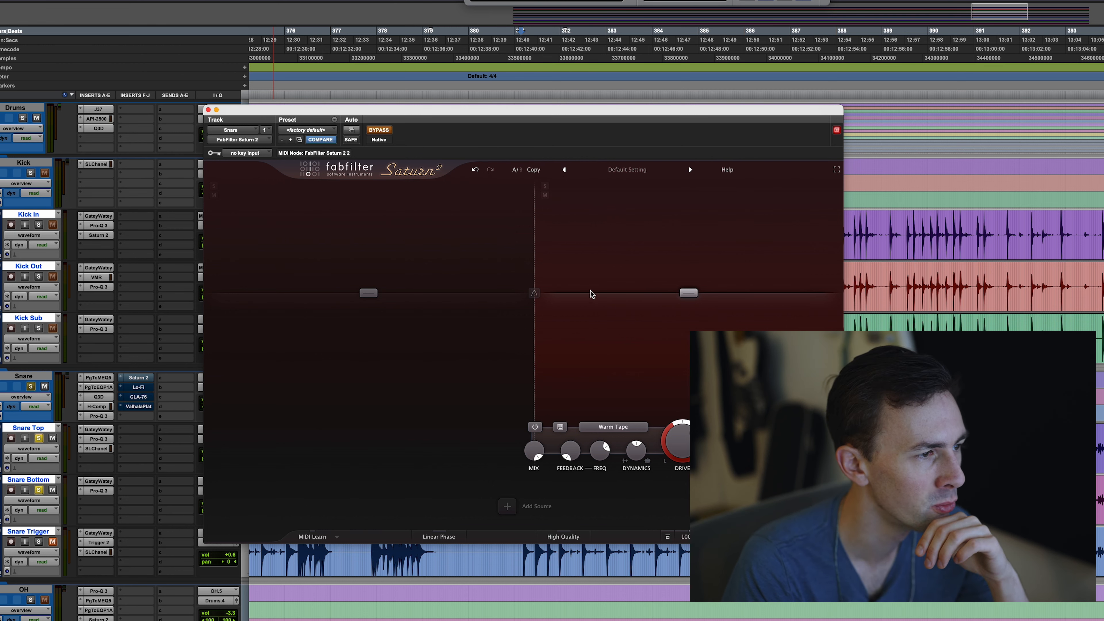
pyautogui.moveTo(534, 304)
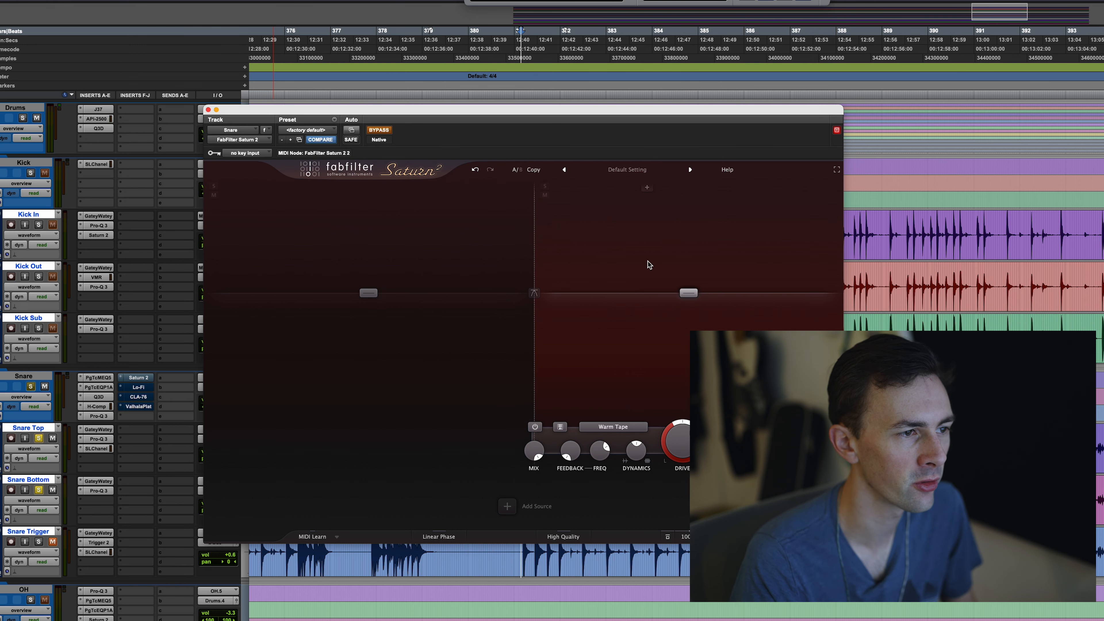
pyautogui.moveTo(679, 457)
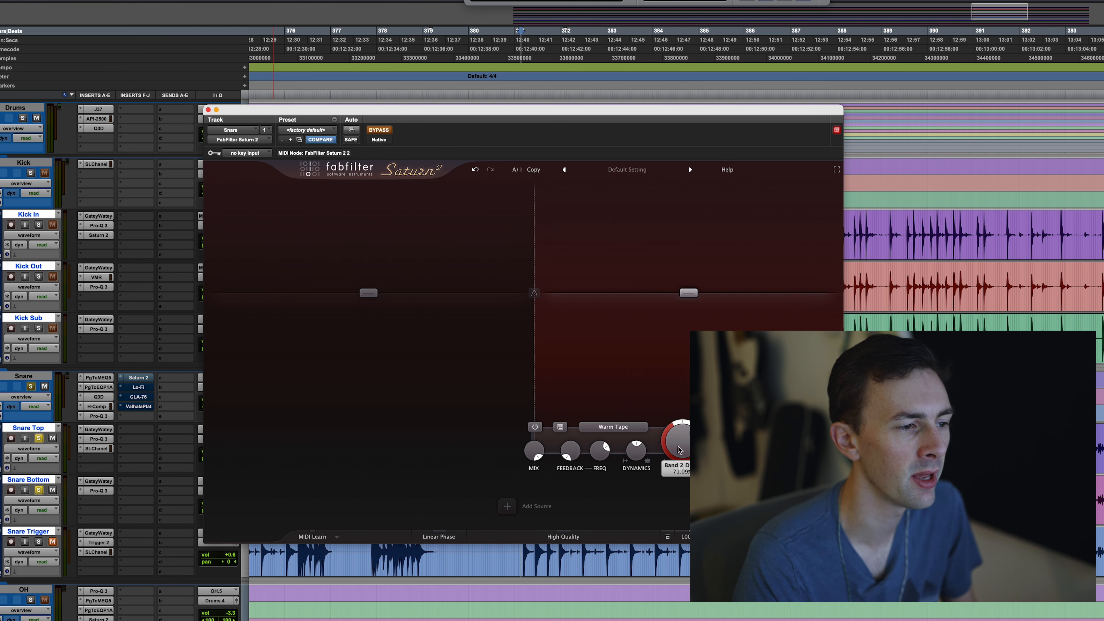
pyautogui.press('space')
pyautogui.click(378, 131)
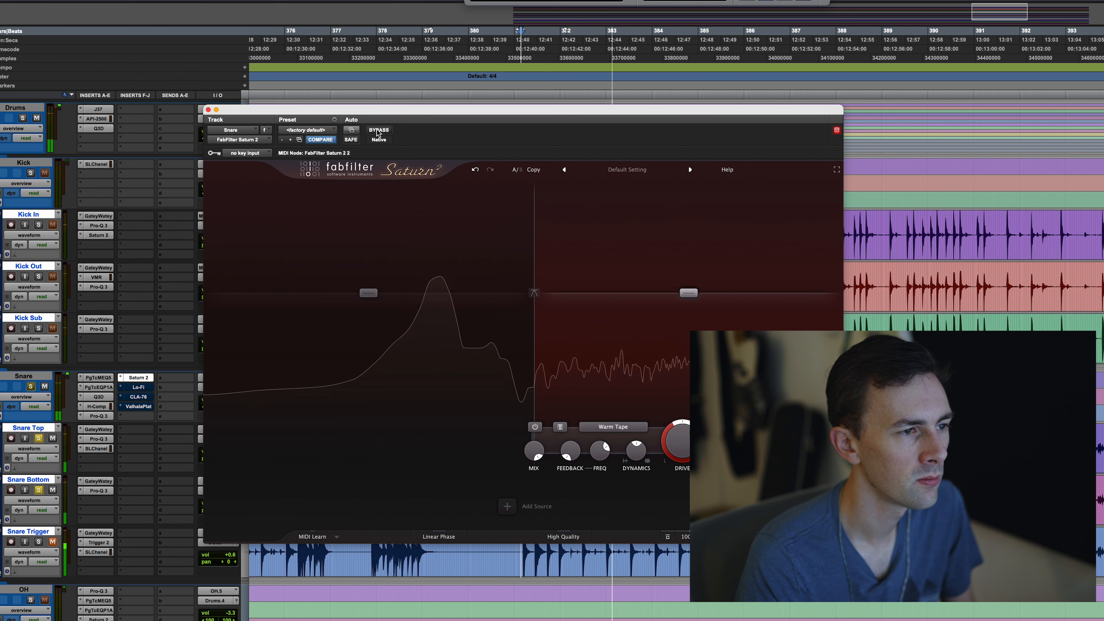
pyautogui.press('space')
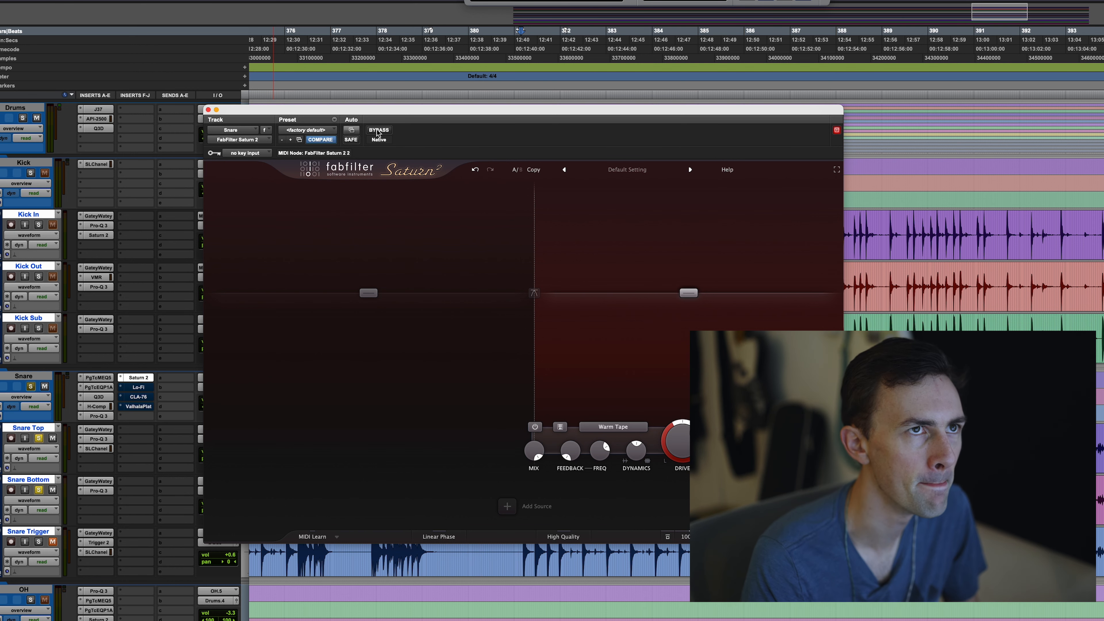
# Step: Replay the snare with Saturn 2 bypassed for comparison, and switch the saturation back on
pyautogui.press('space')
pyautogui.click(377, 130)
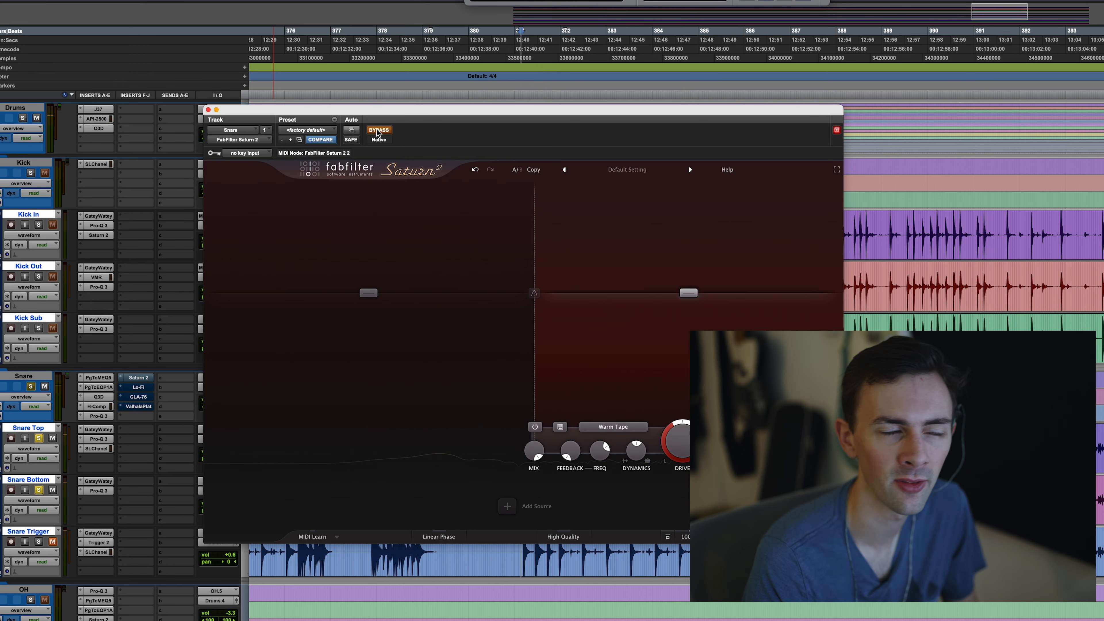
pyautogui.click(378, 130)
# Step: Take the Lo-Fi plugin on the Snare folder out of bypass and play the snare with it active
pyautogui.click(134, 390)
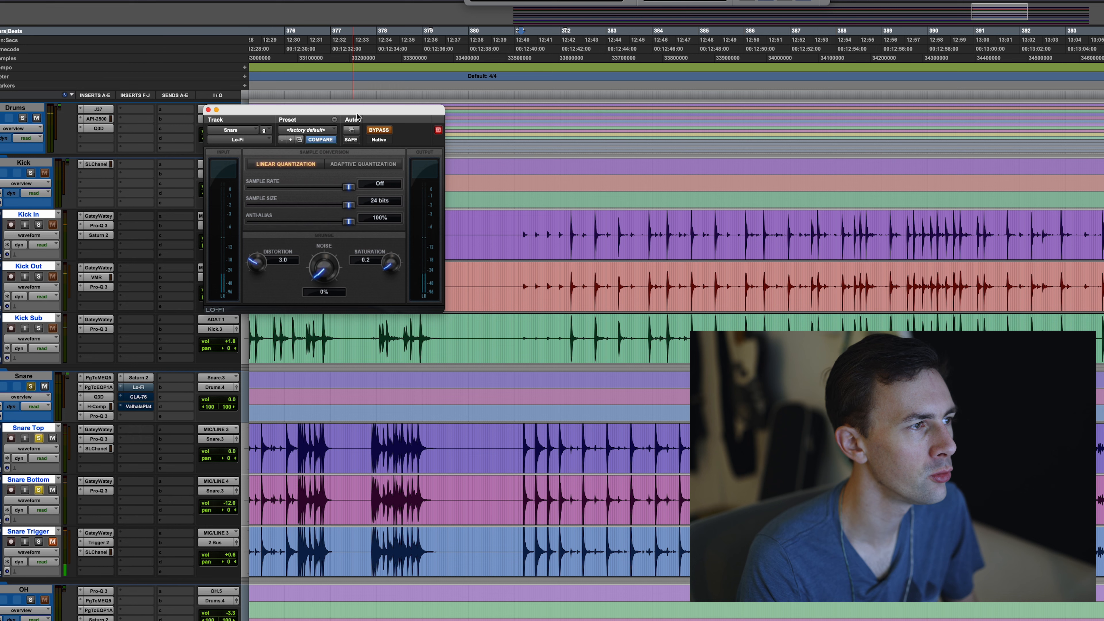
pyautogui.moveTo(355, 105); pyautogui.dragTo(558, 98)
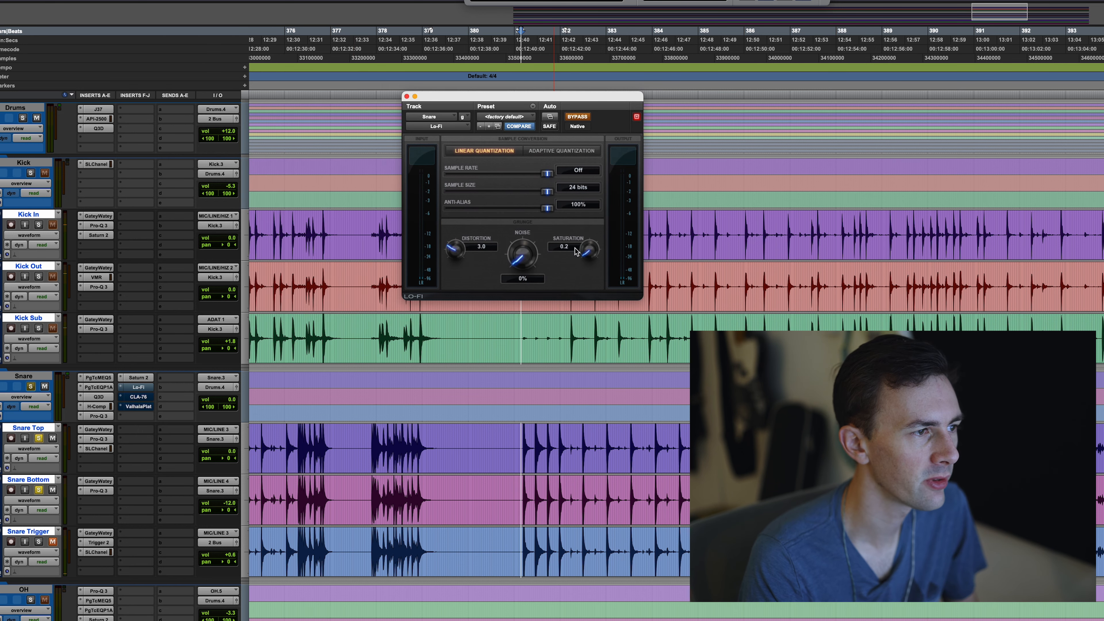
pyautogui.click(577, 117)
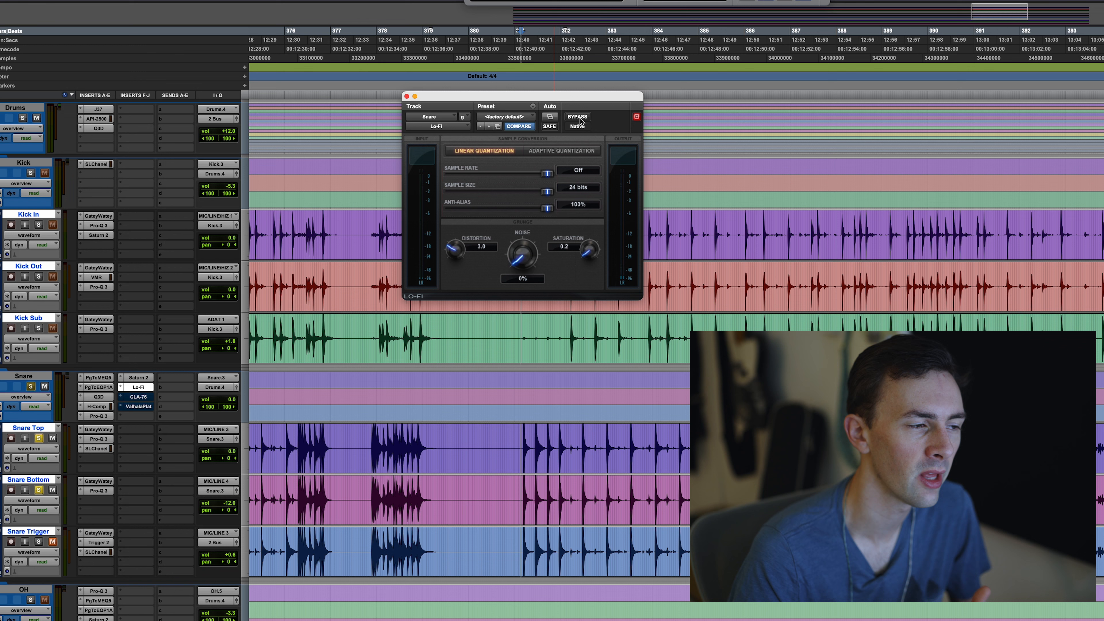
pyautogui.press('space')
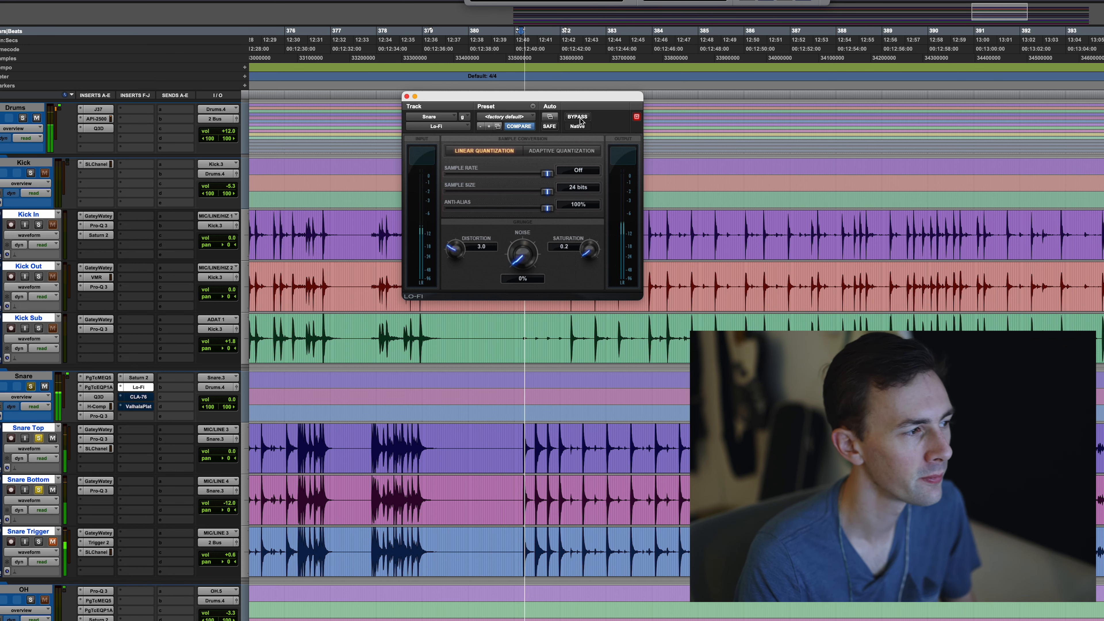
# Step: Open the bypassed CLA-76 compressor on the Snare folder, play the snare without it, and check its Mix setting
pyautogui.click(141, 397)
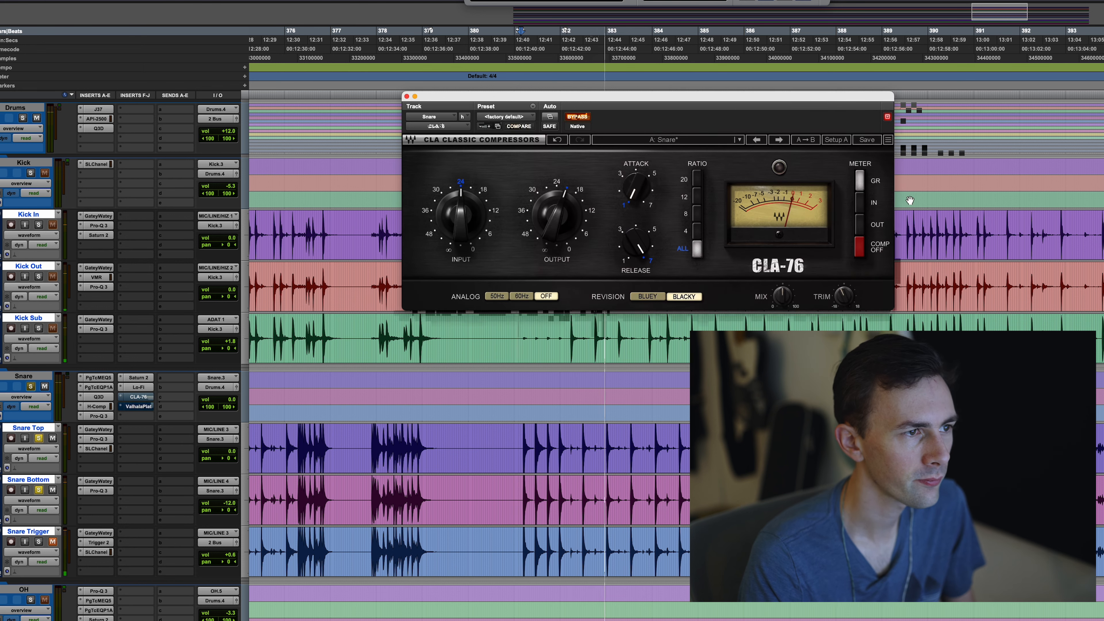
pyautogui.moveTo(653, 100); pyautogui.dragTo(618, 103)
pyautogui.press('space')
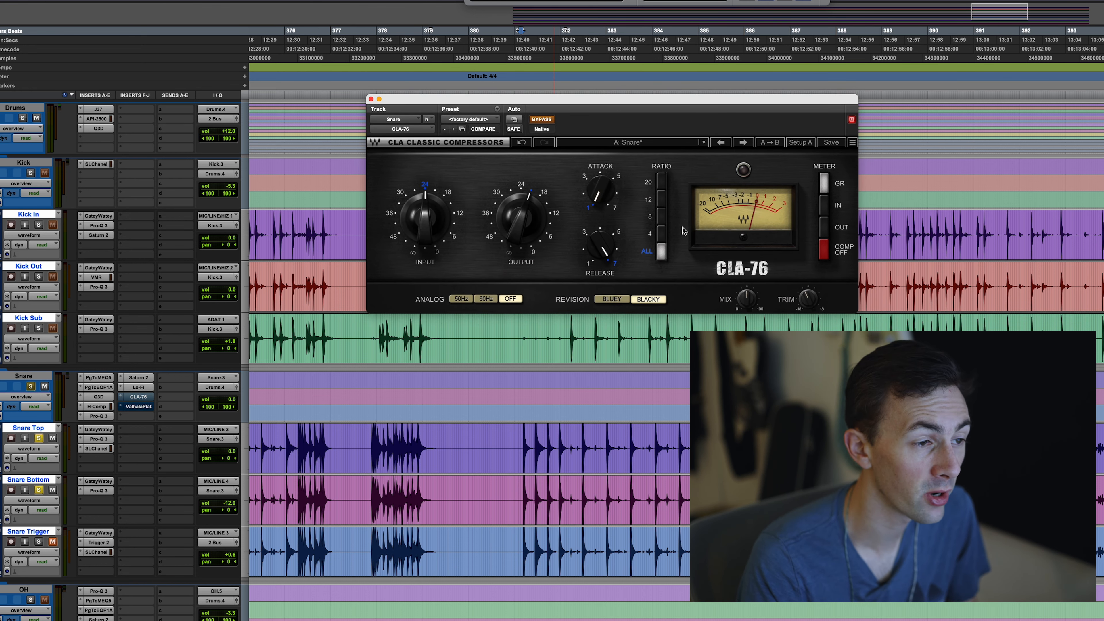
pyautogui.click(745, 300)
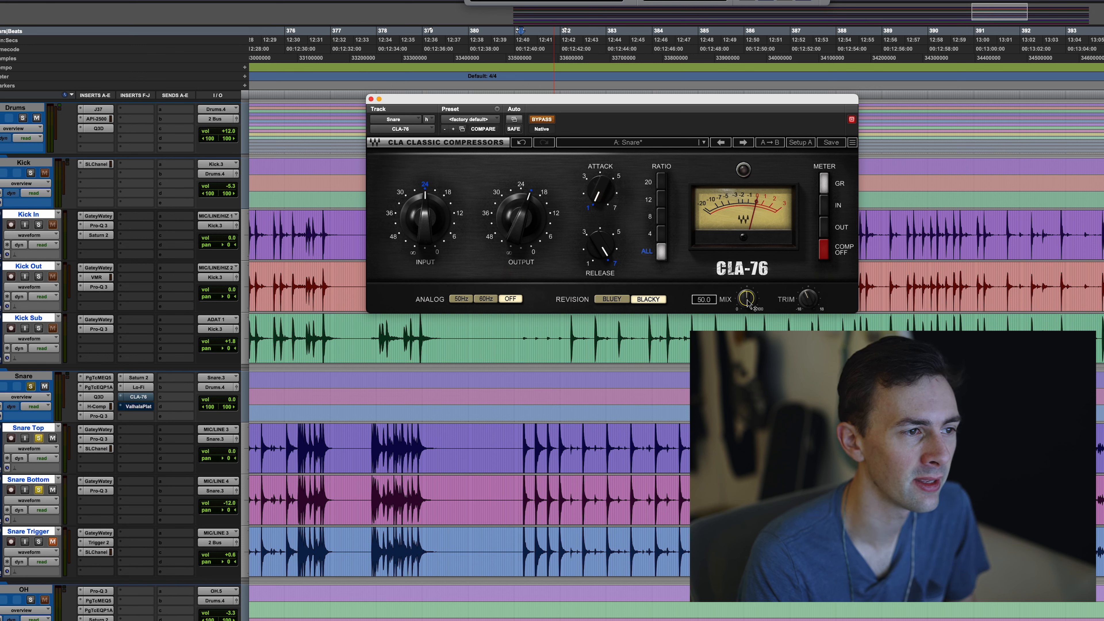
# Step: Take CLA-76 out of bypass and replay the snare with the compression active
pyautogui.press('space')
pyautogui.click(539, 120)
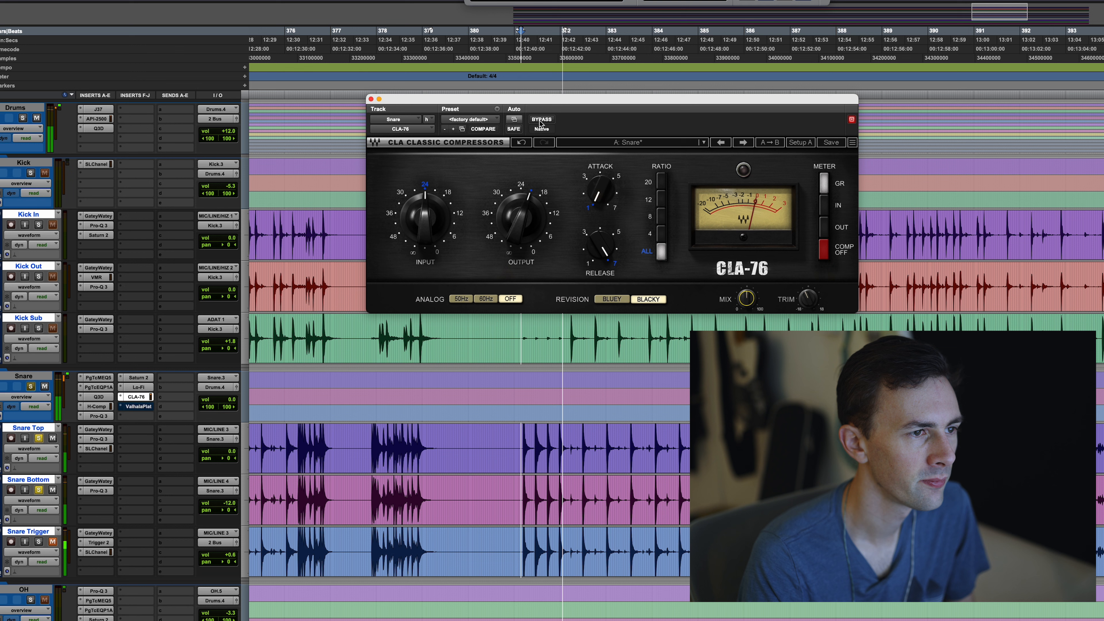
pyautogui.press('space')
pyautogui.press('space')
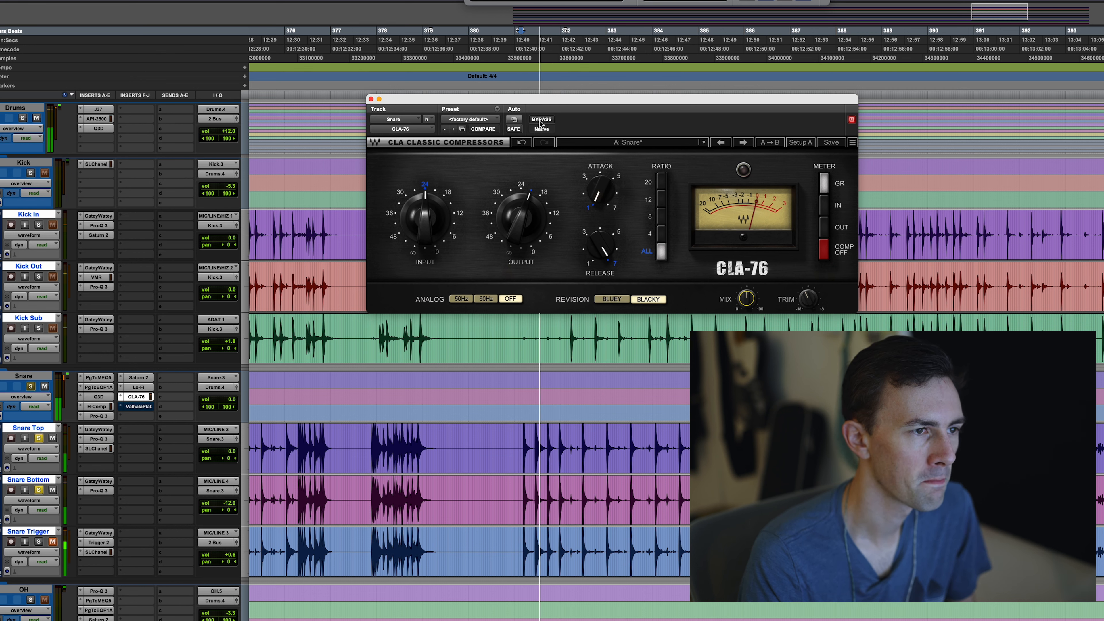
pyautogui.press('space')
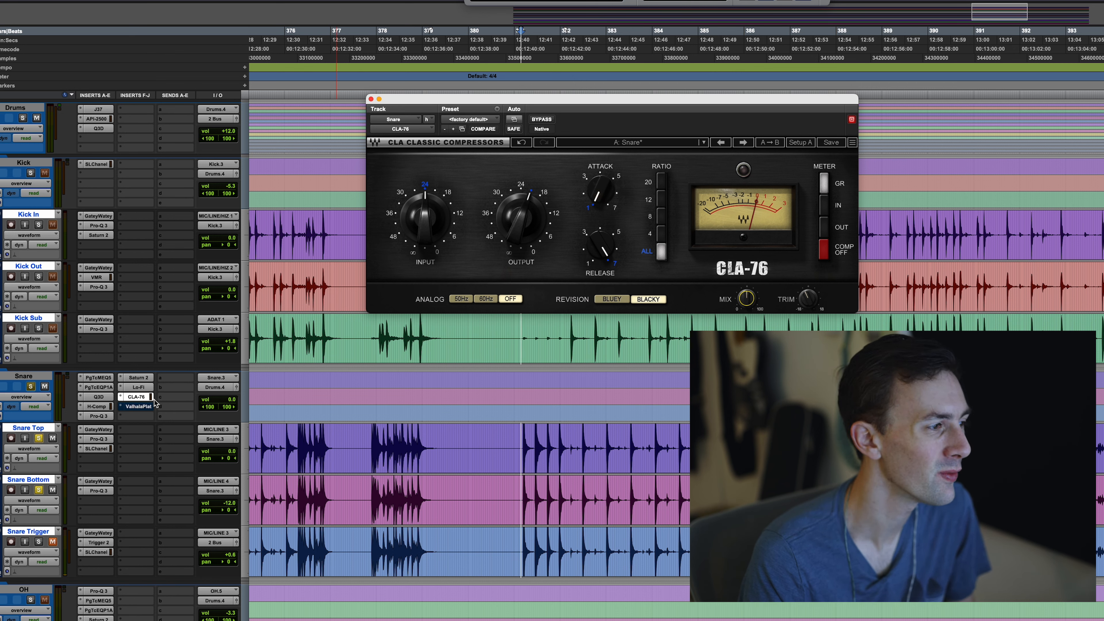
# Step: Open ValhallaPlate on the Snare folder, take it out of bypass, and play the snare with the folder soloed
pyautogui.click(144, 405)
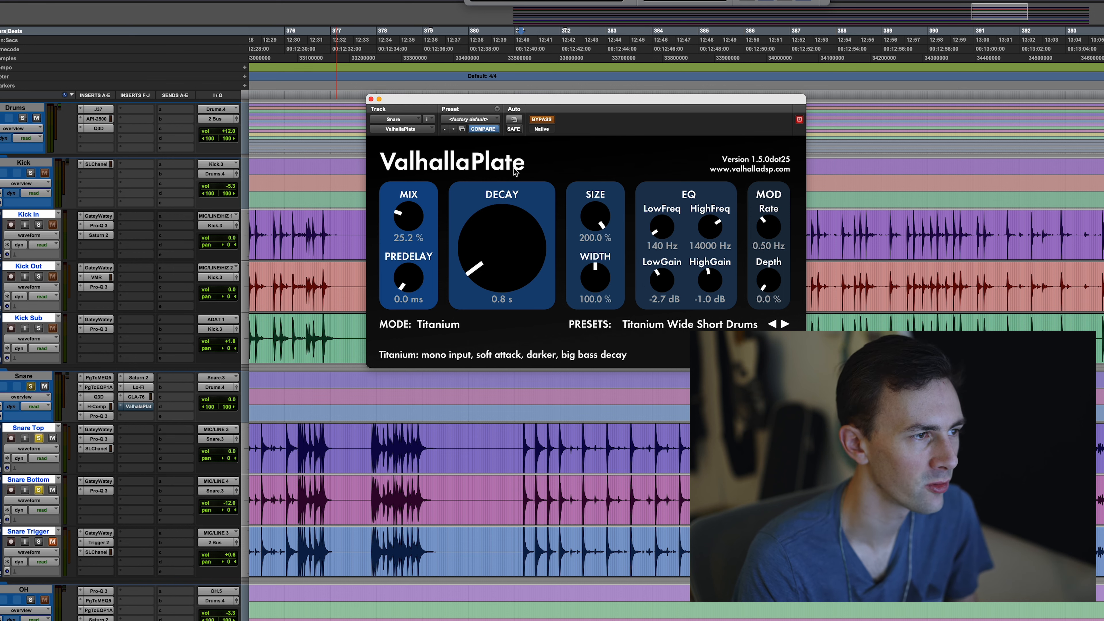
pyautogui.click(541, 120)
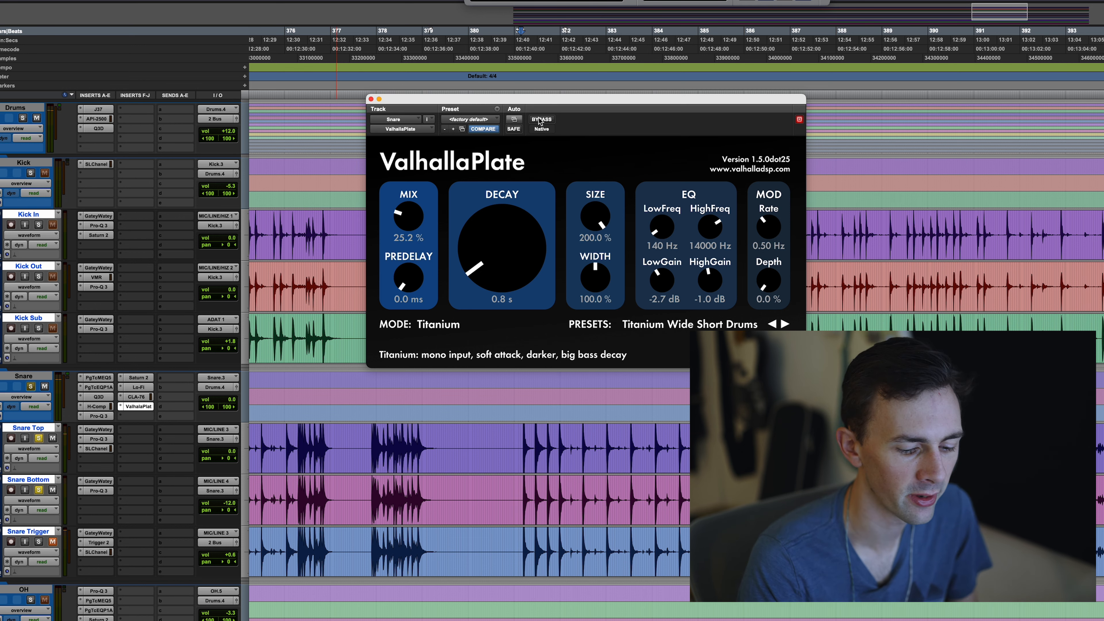
pyautogui.click(30, 387)
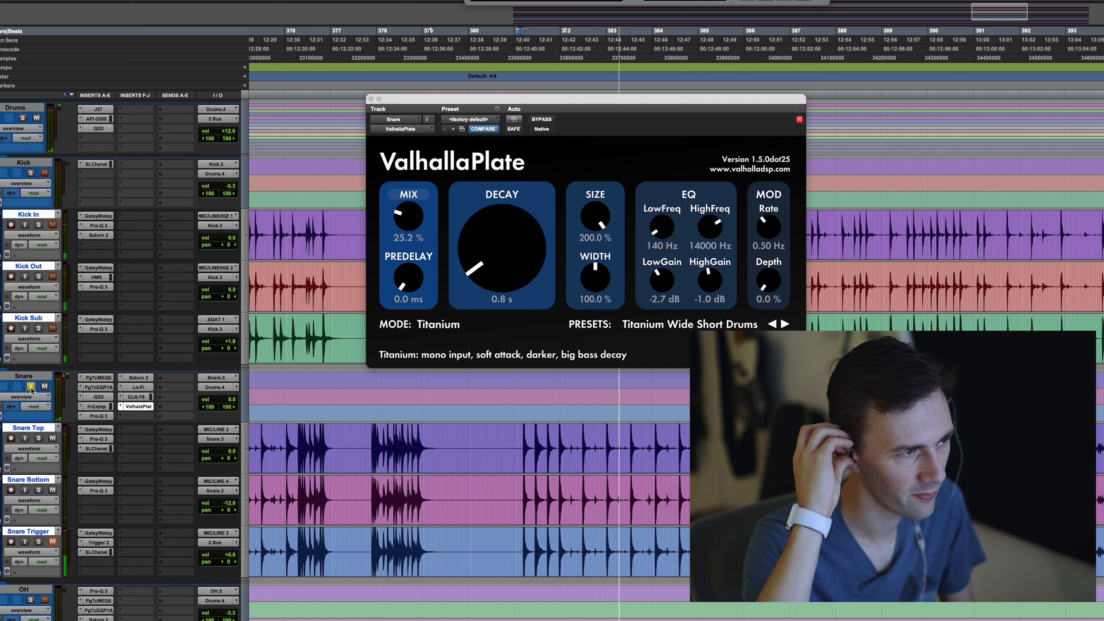
pyautogui.press('space')
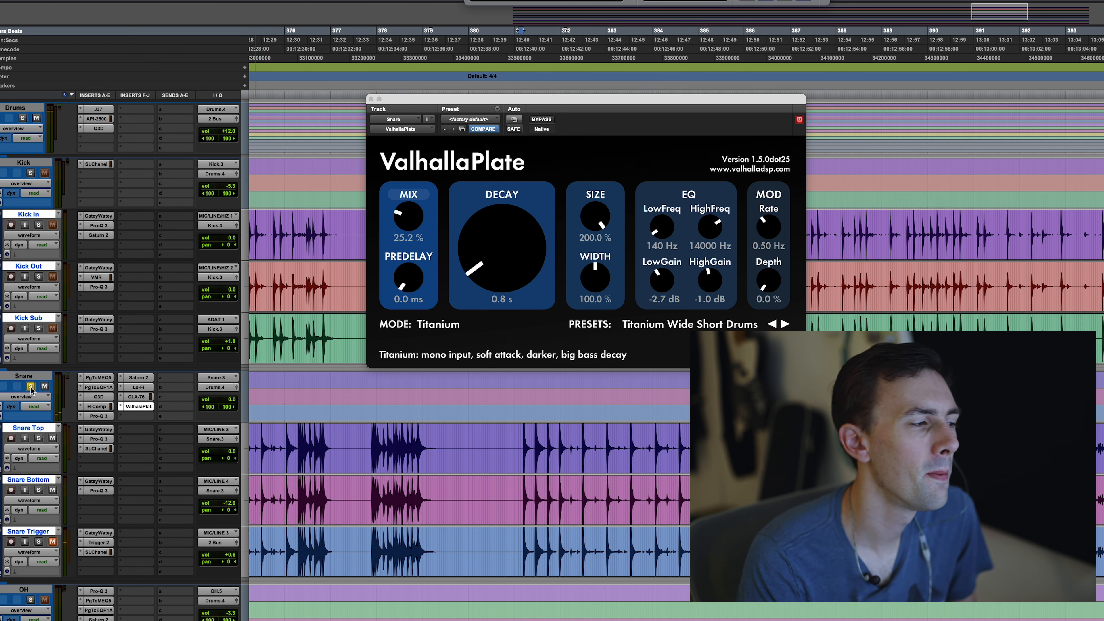
# Step: Bypass all plugins on the Snare folder, play the unprocessed snare, and switch the plugins back on for comparison
pyautogui.keyDown('super'); pyautogui.click(137, 406); pyautogui.keyUp('super')
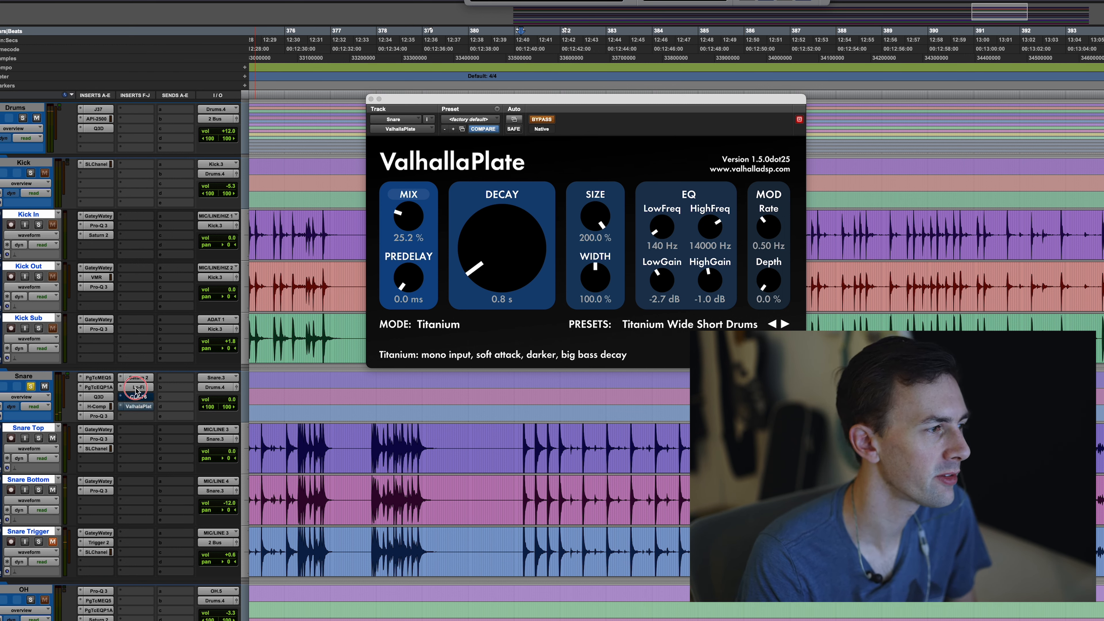
pyautogui.keyDown('super'); pyautogui.click(104, 397); pyautogui.keyUp('super')
pyautogui.keyDown('super'); pyautogui.click(105, 387); pyautogui.keyUp('super')
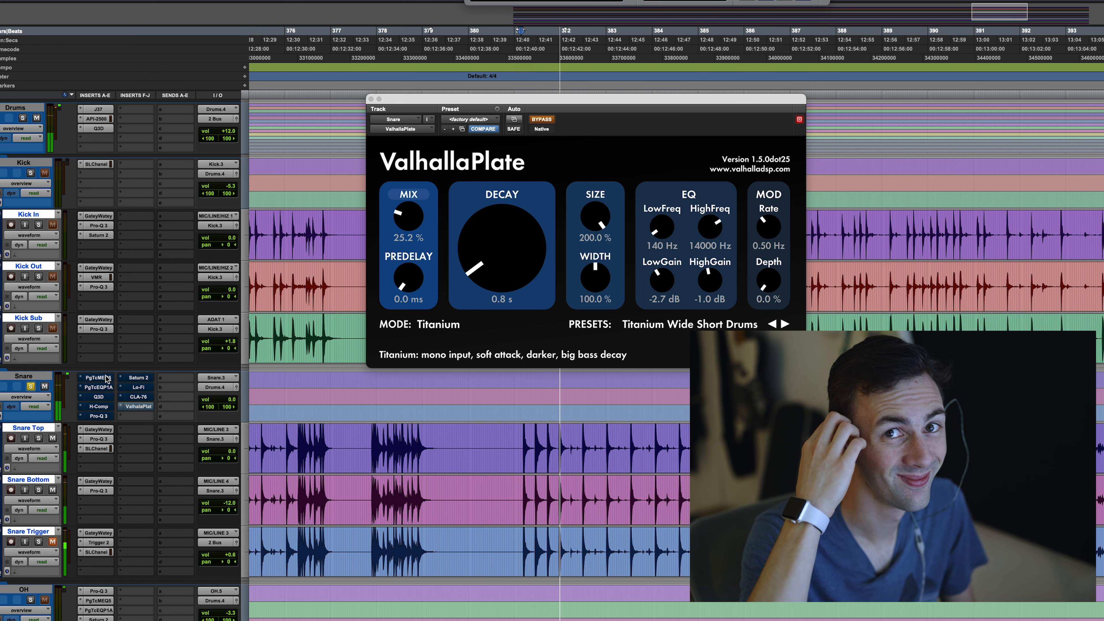
pyautogui.keyDown('super'); pyautogui.click(105, 377); pyautogui.keyUp('super')
pyautogui.keyDown('super'); pyautogui.click(101, 387); pyautogui.keyUp('super')
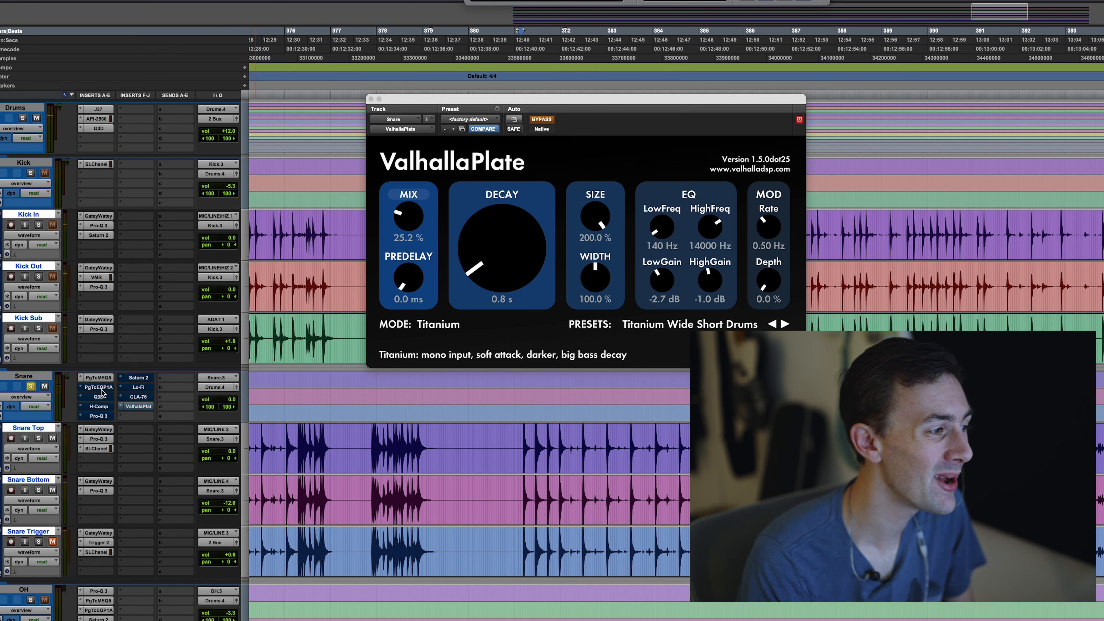
pyautogui.keyDown('super'); pyautogui.click(134, 381); pyautogui.keyUp('super')
pyautogui.keyDown('super'); pyautogui.click(135, 388); pyautogui.keyUp('super')
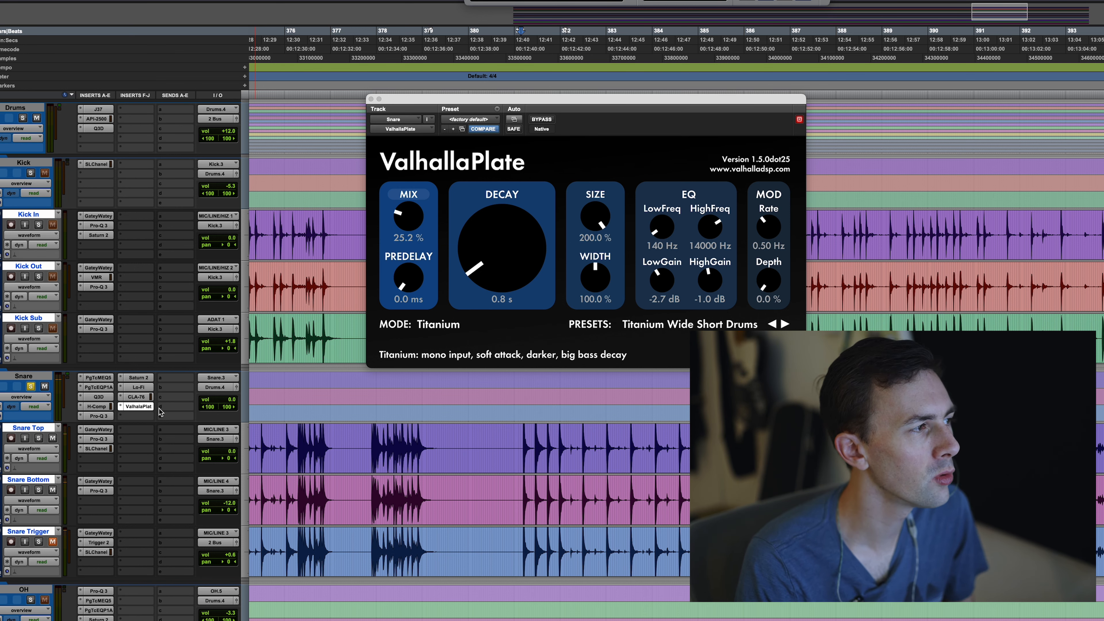
# Step: Unsolo the Snare folder and close the ValhallaPlate window
pyautogui.scroll(-5, 161, 412)
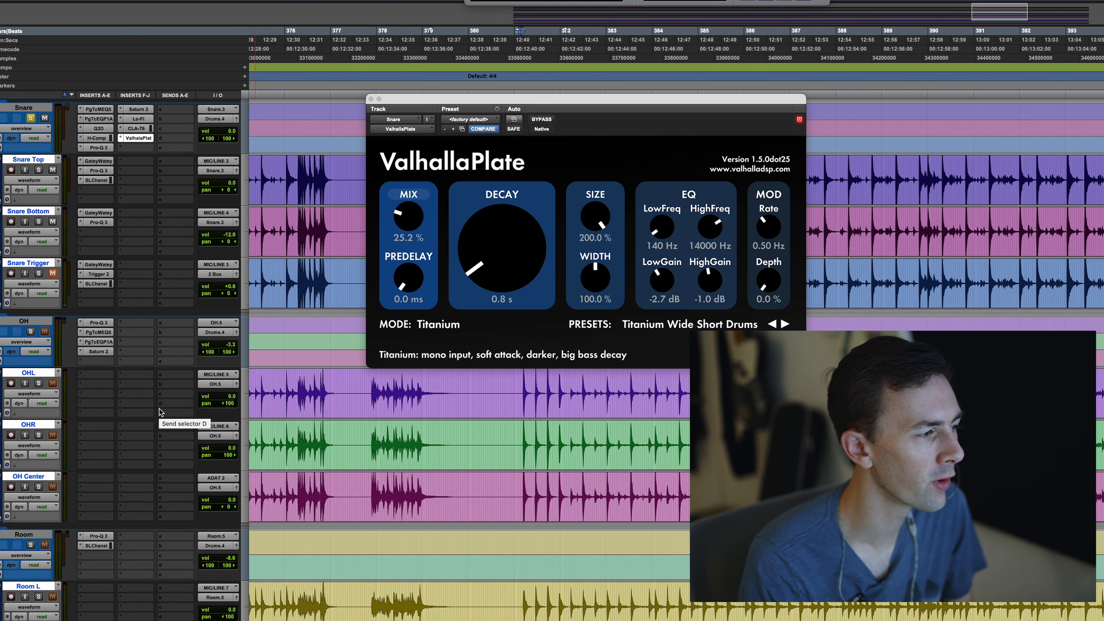
pyautogui.scroll(1, 161, 413)
pyautogui.scroll(2, 160, 411)
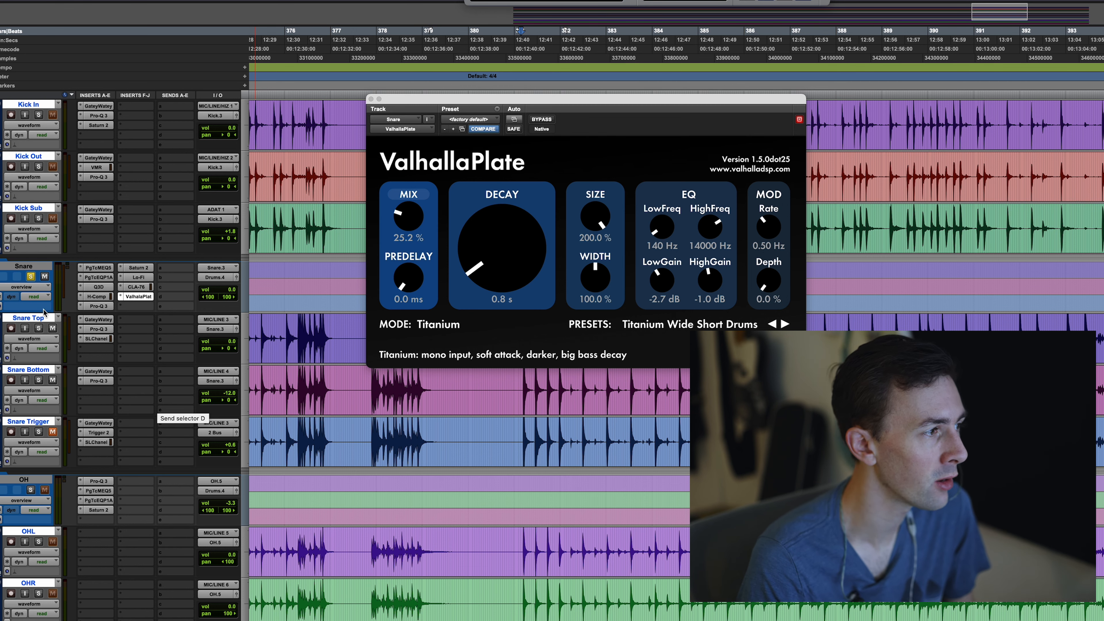
pyautogui.click(30, 277)
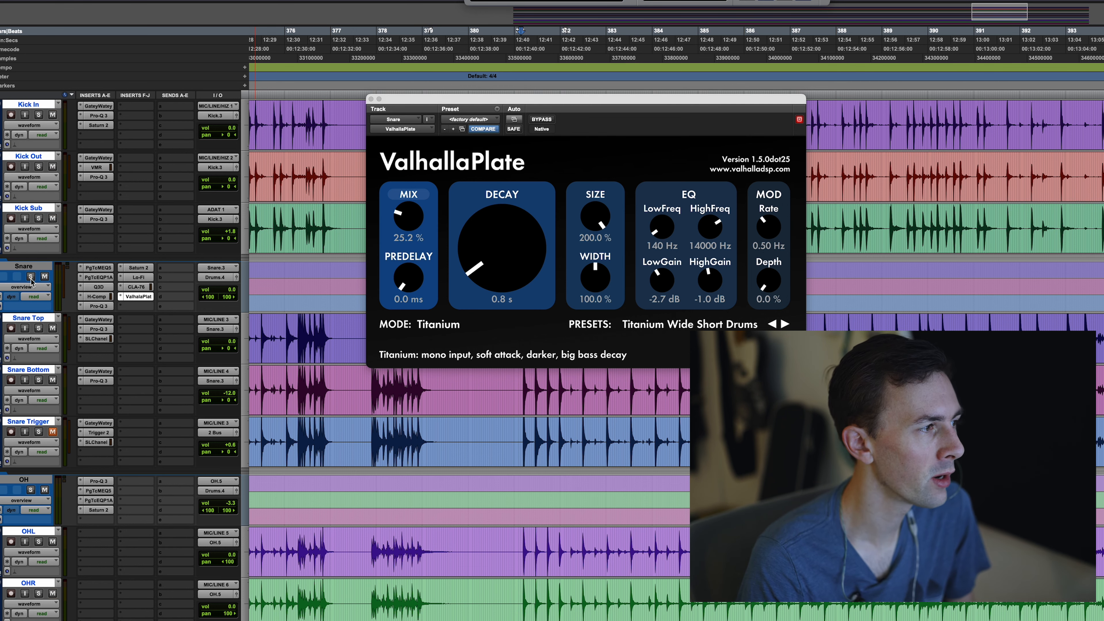
pyautogui.click(371, 100)
# Step: Solo the OH folder and open its Pro-Q 3 to examine the low cut and the 197.79 Hz bell cut
pyautogui.scroll(-3, 130, 345)
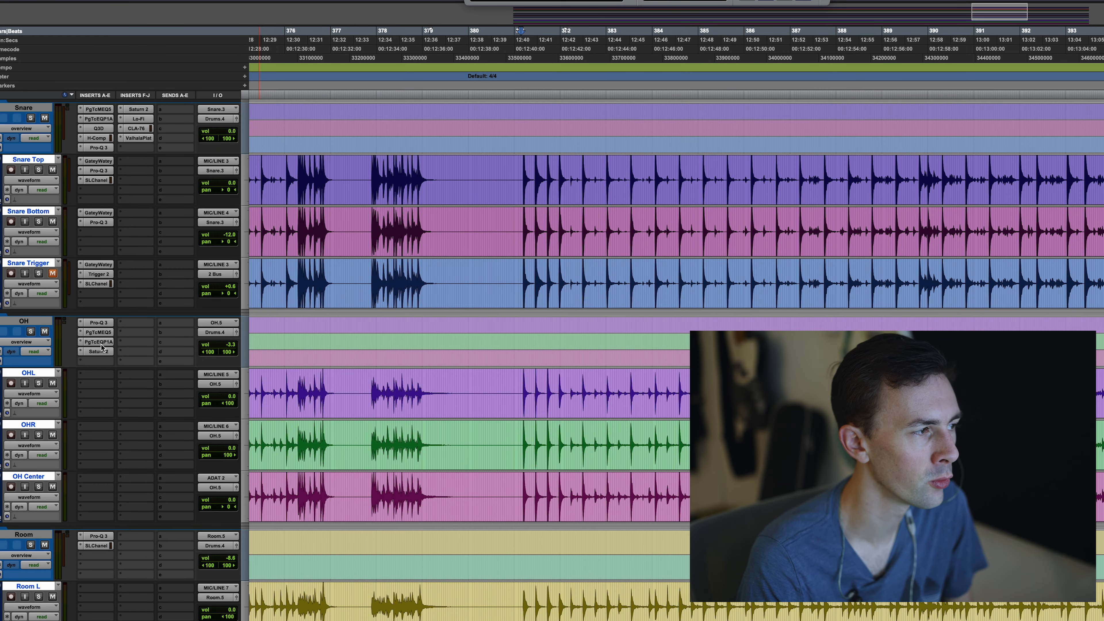
pyautogui.click(31, 332)
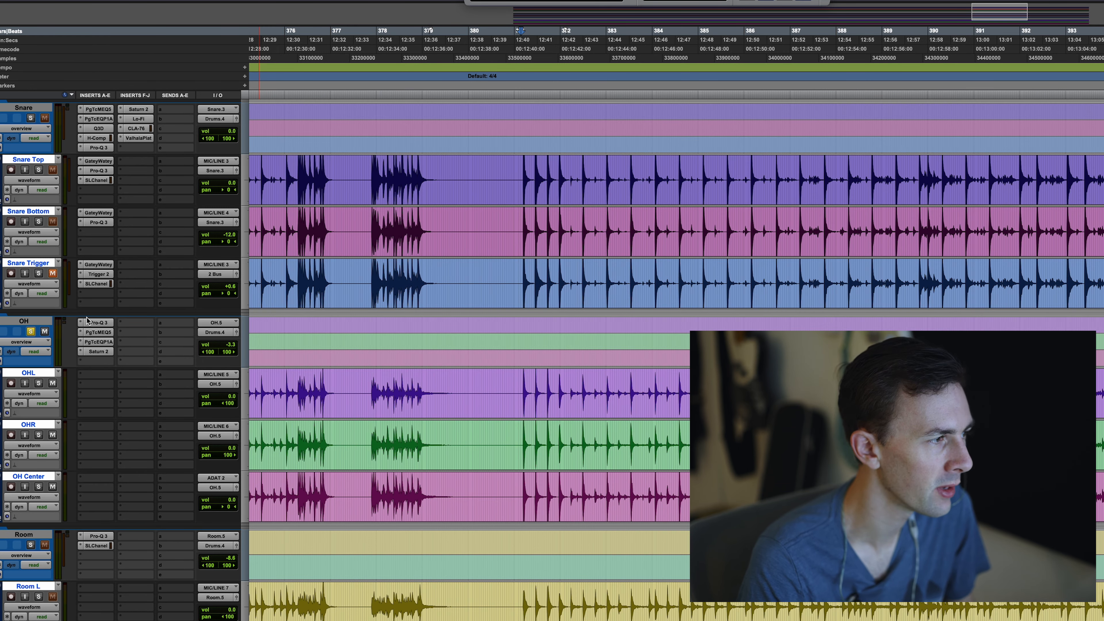
pyautogui.click(93, 323)
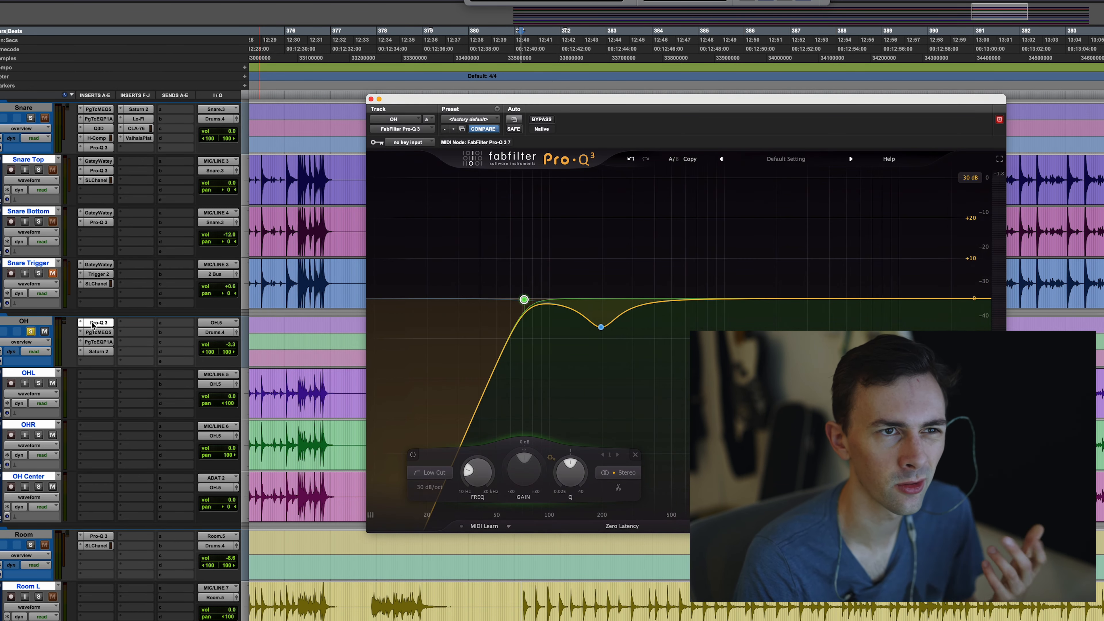
pyautogui.moveTo(596, 295)
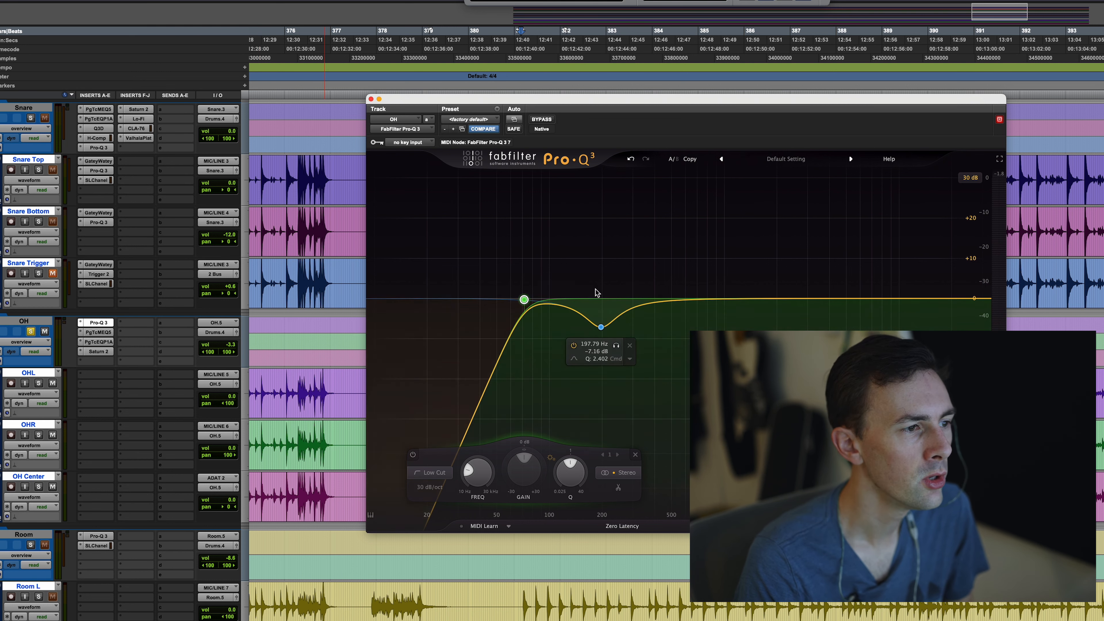
pyautogui.click(601, 327)
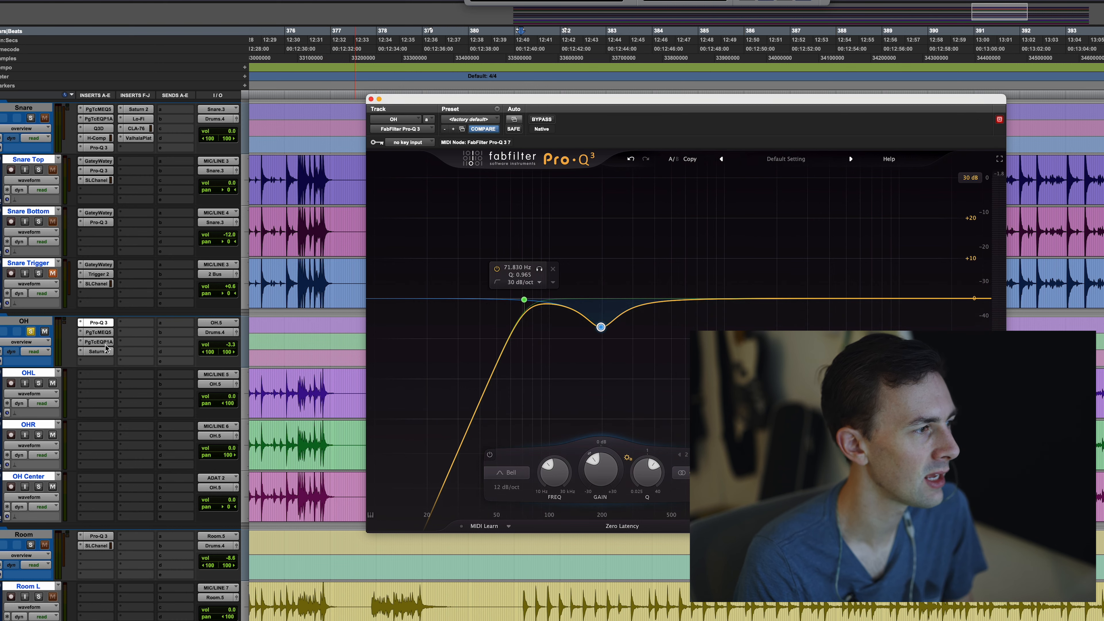
# Step: Examine the settings of PuigTec MEQ5, PuigTec EQP1A and FabFilter Saturn 2 on the OH folder
pyautogui.click(103, 337)
pyautogui.moveTo(585, 106); pyautogui.dragTo(569, 142)
pyautogui.click(95, 344)
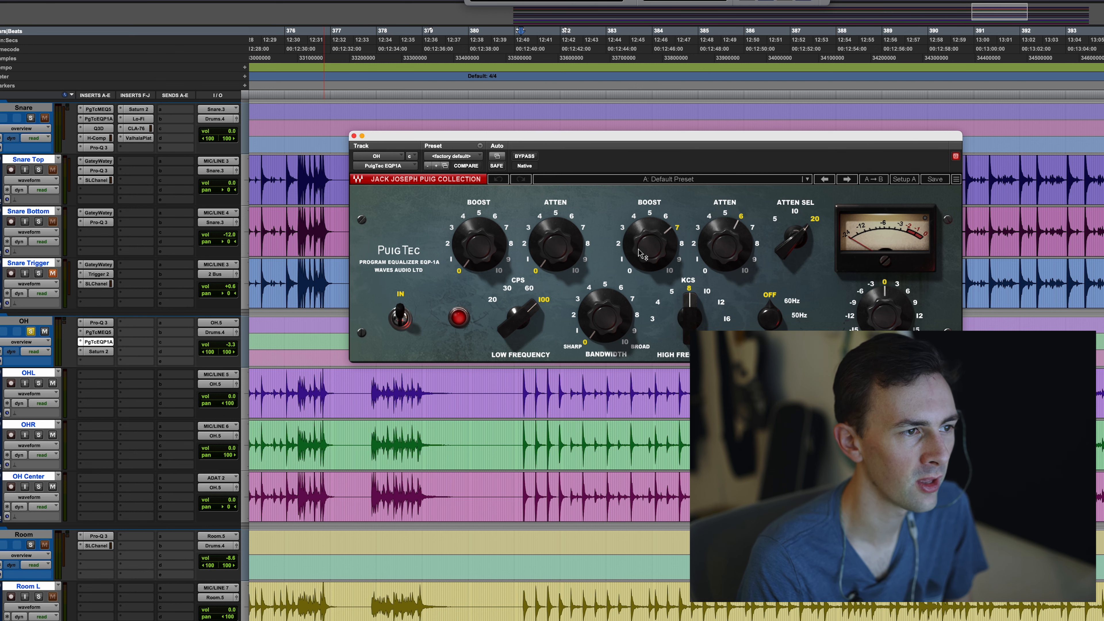
pyautogui.click(355, 137)
pyautogui.click(98, 351)
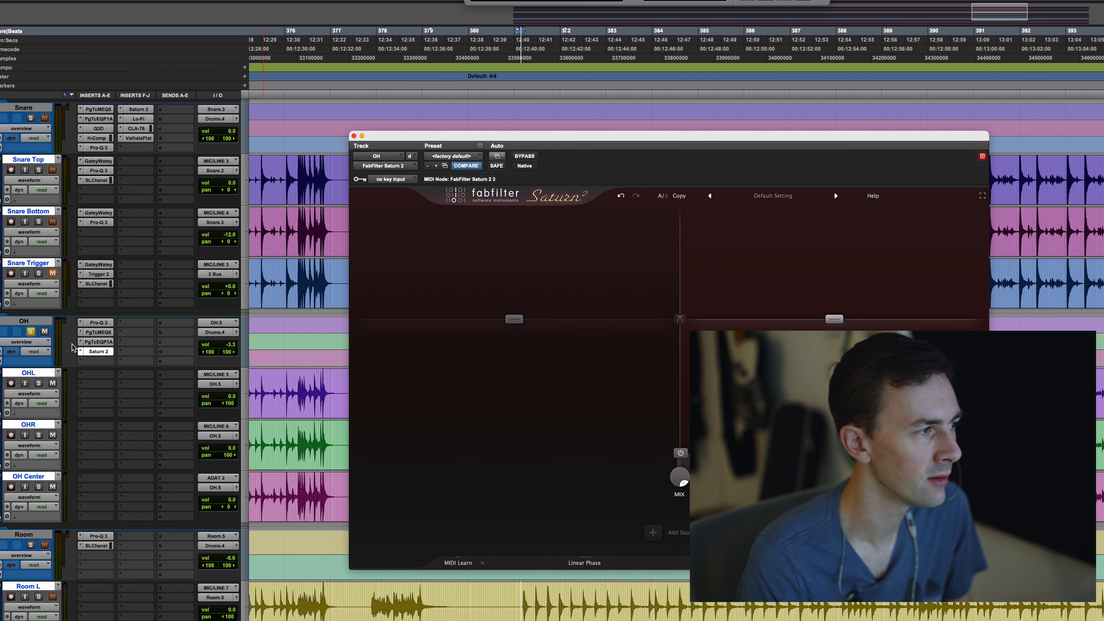
# Step: Play the soloed overheads, bypass all OH folder plugins, and re-enable them one by one during playback for comparison
pyautogui.click(30, 332)
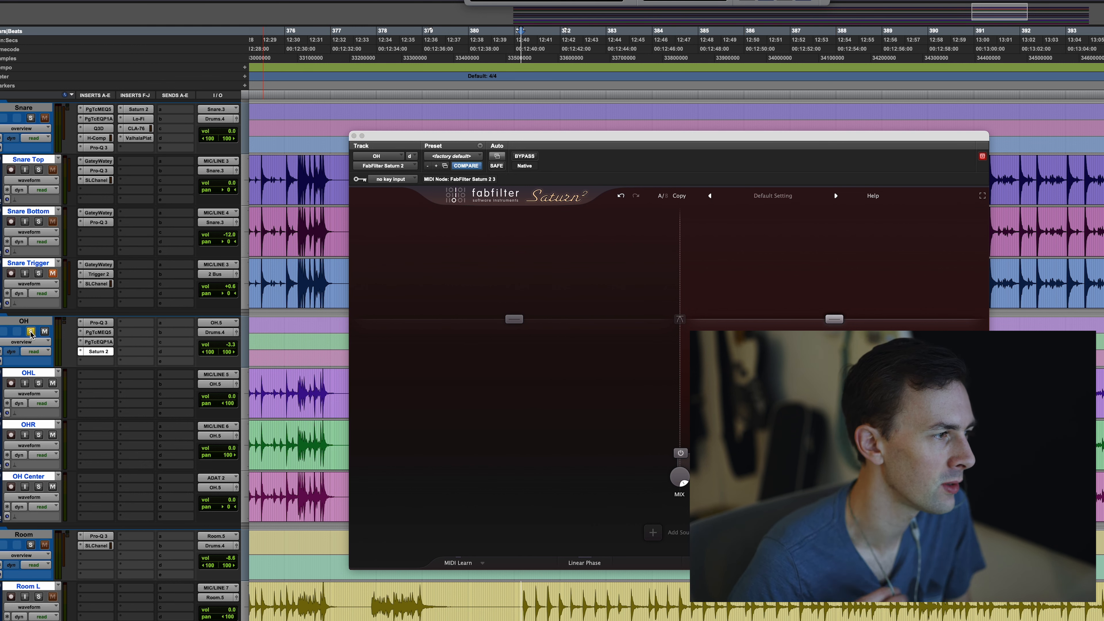
pyautogui.press('space')
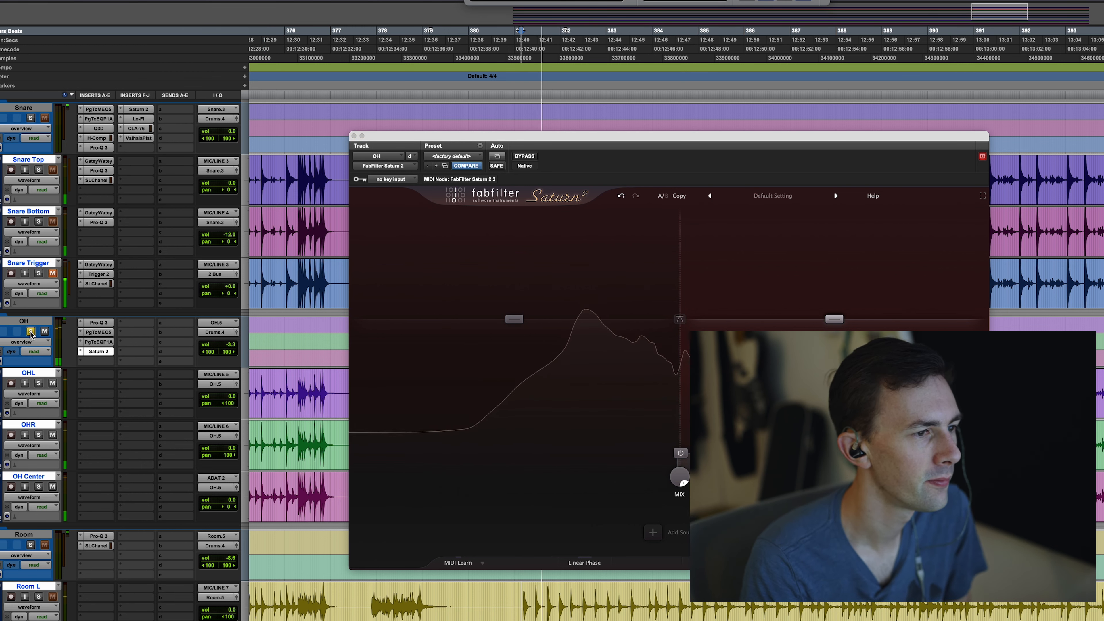
pyautogui.keyDown('super'); pyautogui.click(98, 352); pyautogui.keyUp('super')
pyautogui.keyDown('super'); pyautogui.click(99, 342); pyautogui.keyUp('super')
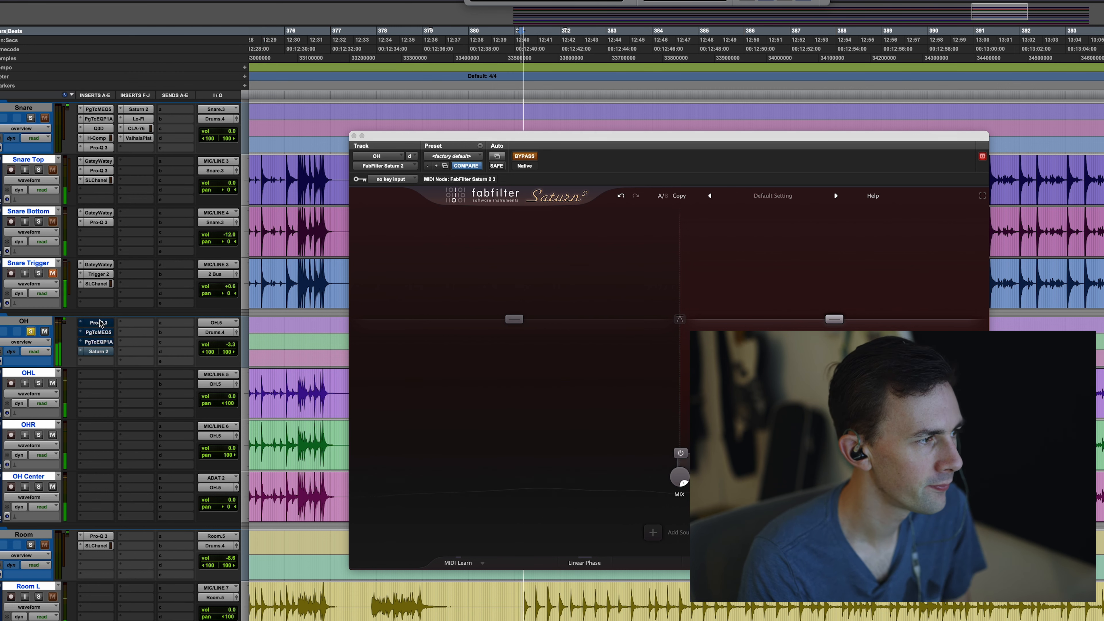
pyautogui.keyDown('super'); pyautogui.click(99, 323); pyautogui.keyUp('super')
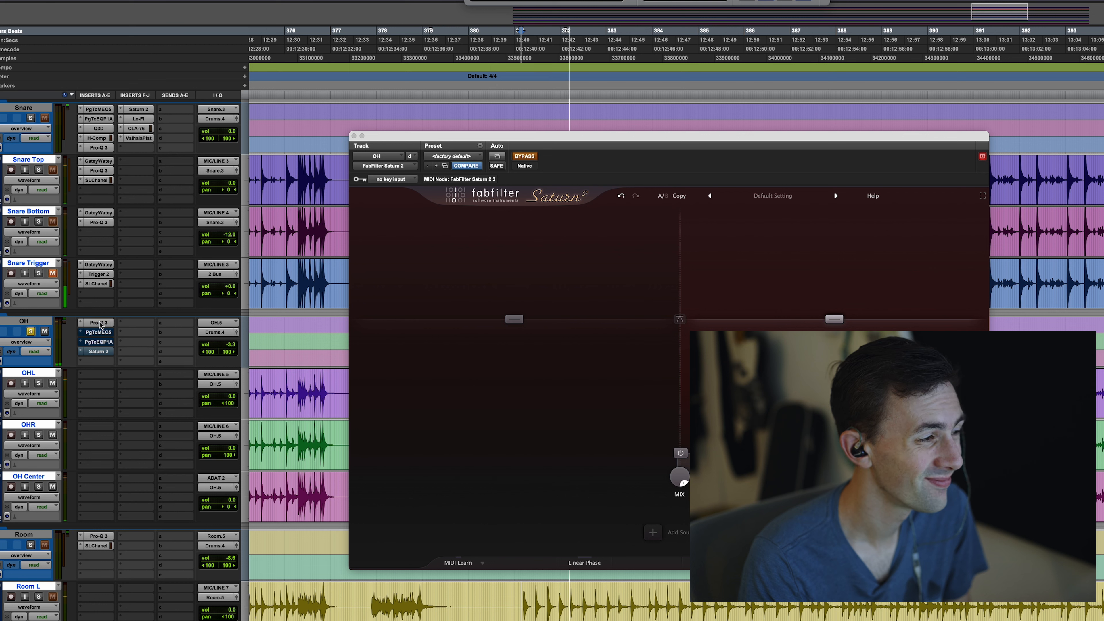
pyautogui.keyDown('super'); pyautogui.click(99, 333); pyautogui.keyUp('super')
pyautogui.keyDown('super'); pyautogui.click(99, 342); pyautogui.keyUp('super')
pyautogui.keyDown('super'); pyautogui.click(101, 353); pyautogui.keyUp('super')
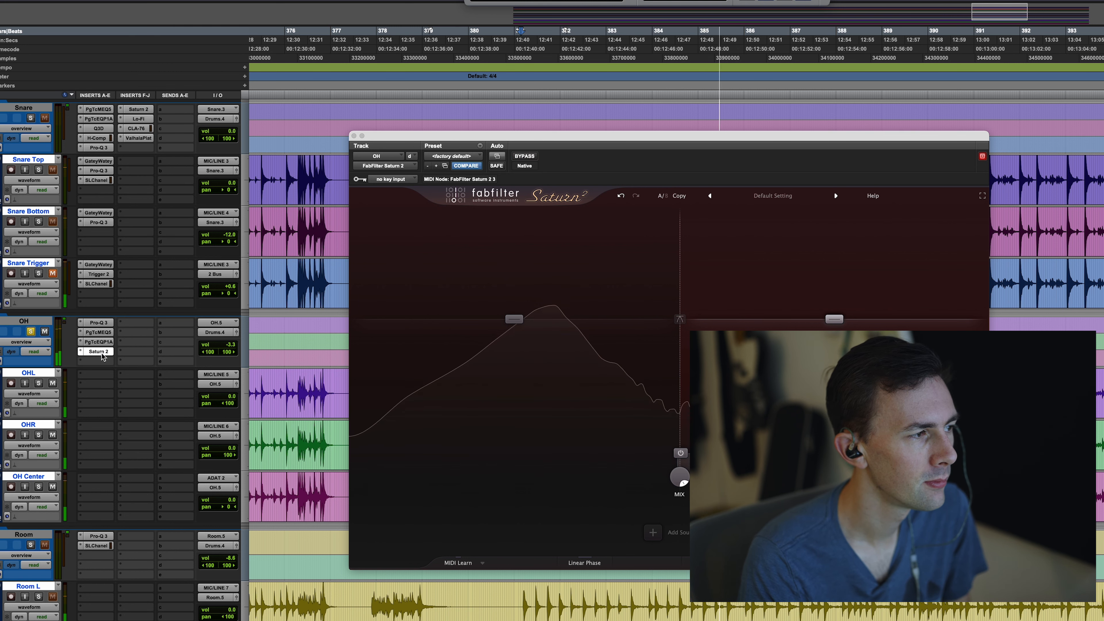
# Step: Close Saturn 2, move the solo from the OH folder to the Room folder, and play it with its plugins bypassed
pyautogui.click(354, 136)
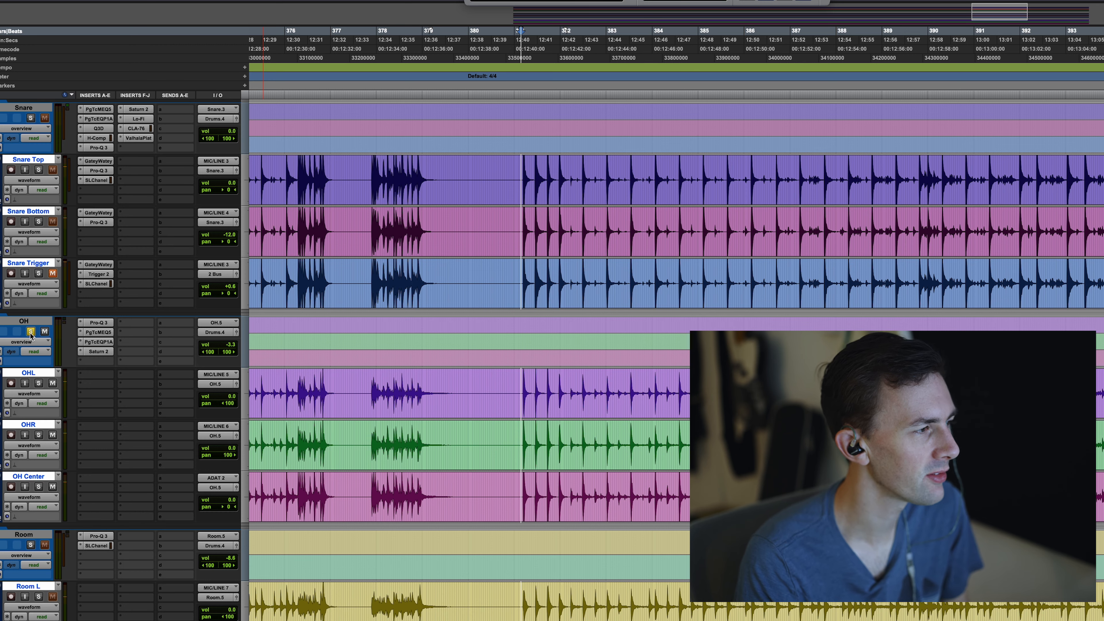
pyautogui.click(31, 332)
pyautogui.scroll(-3, 64, 438)
pyautogui.click(31, 437)
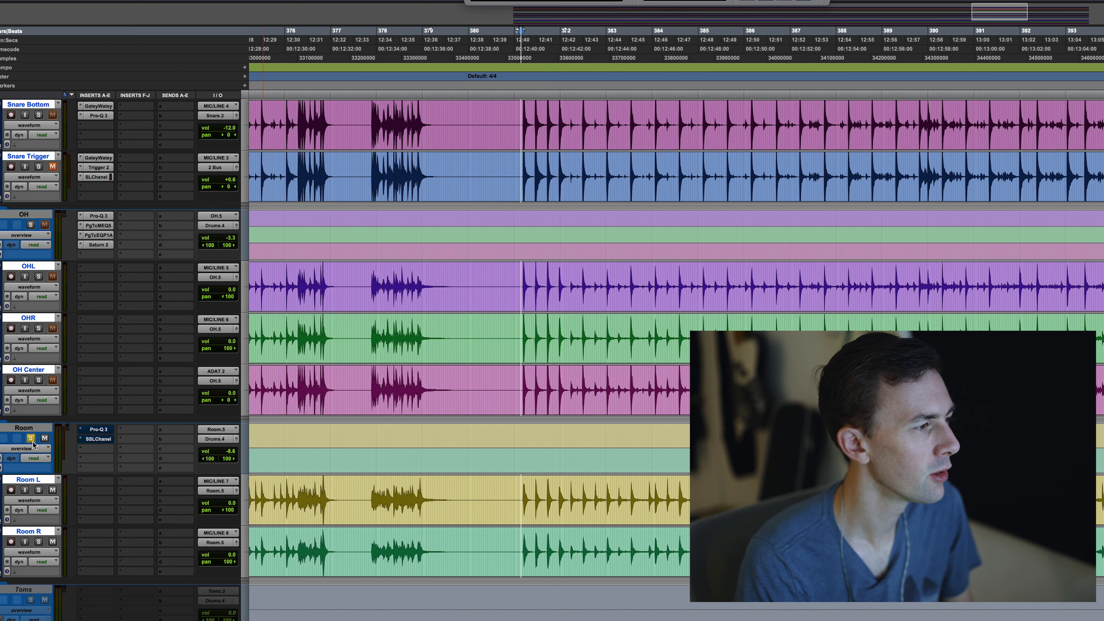
pyautogui.press('space')
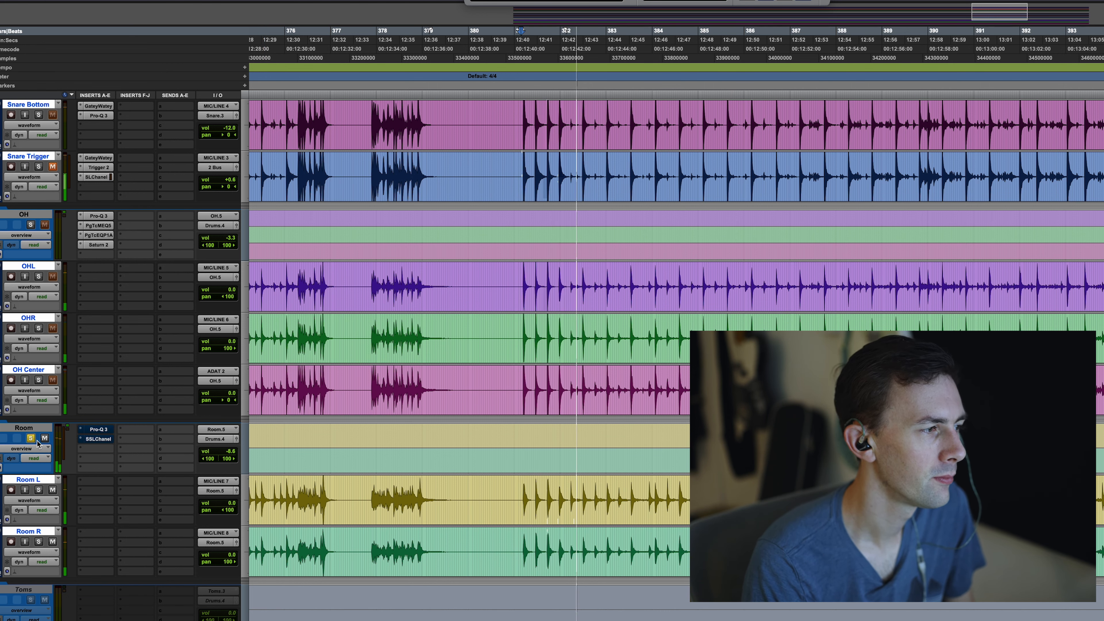
# Step: Take Pro-Q 3 and SSLChannel on the Room folder out of bypass one after the other during playback
pyautogui.click(98, 430)
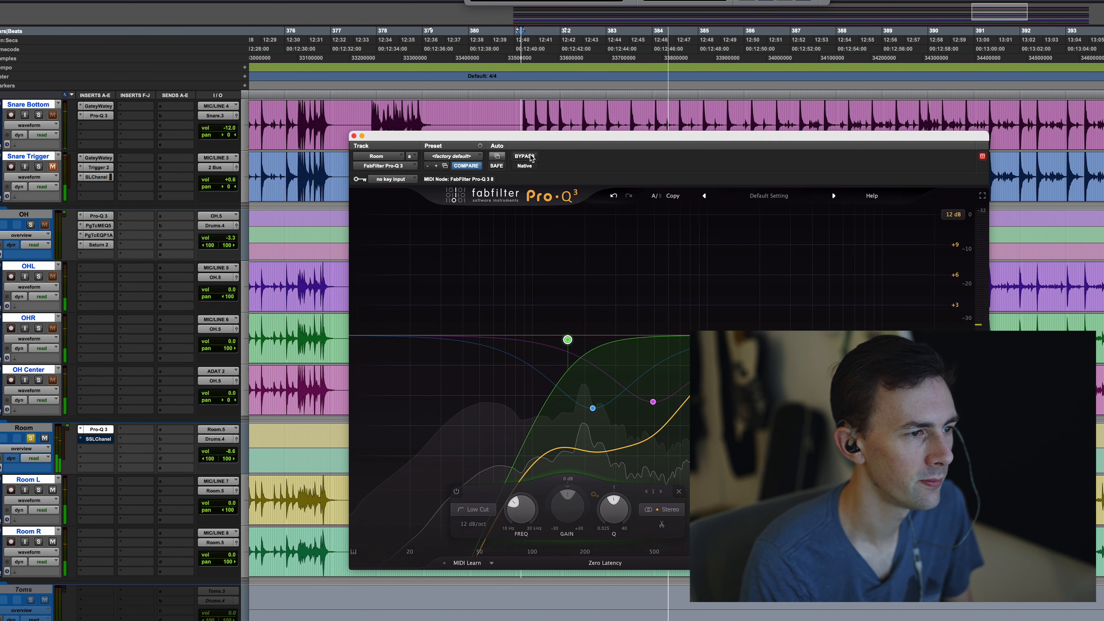
pyautogui.click(106, 439)
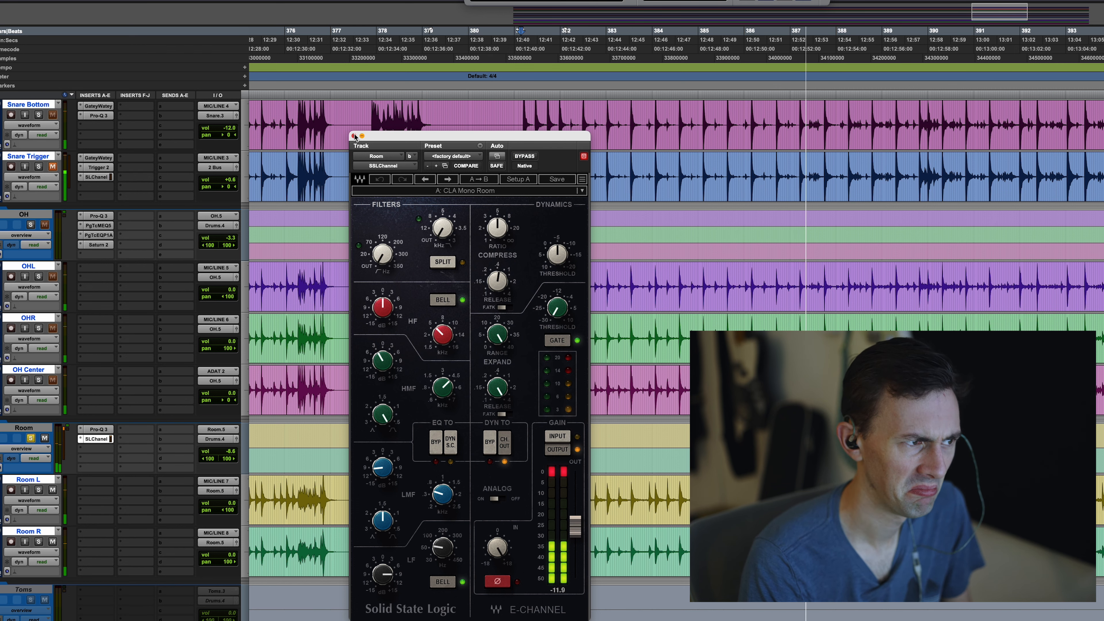
pyautogui.moveTo(442, 228)
pyautogui.mouseDown()
pyautogui.moveTo(442, 217)
pyautogui.moveTo(444, 227)
pyautogui.mouseUp()
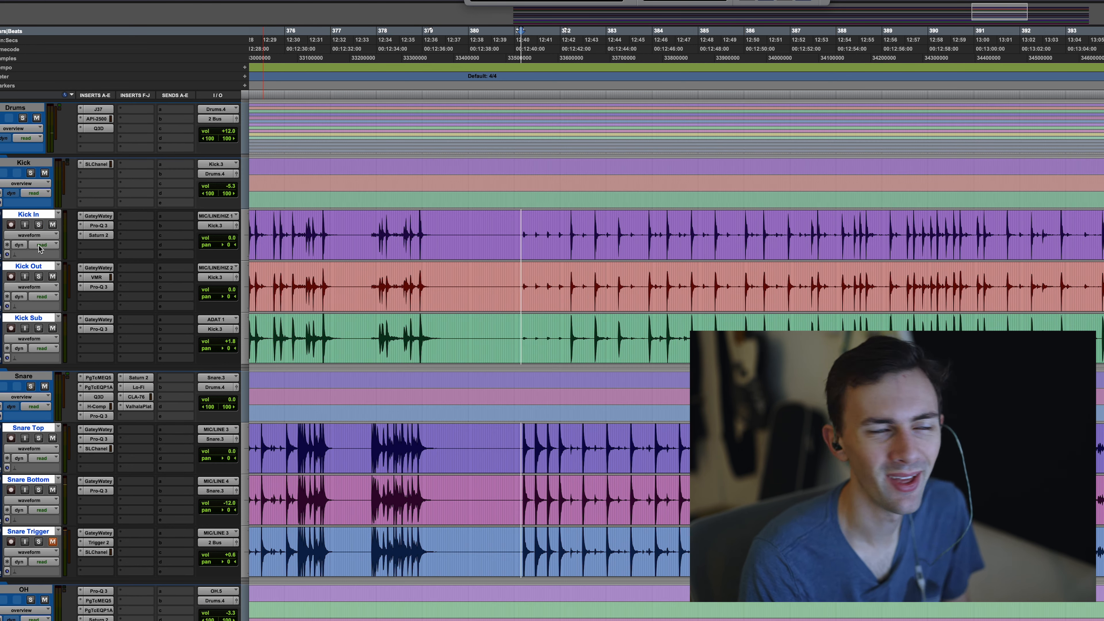
# Step: Play the full drum mix and examine the settings of J37, API-2500 and Q3D on the Drums folder
pyautogui.press('space')
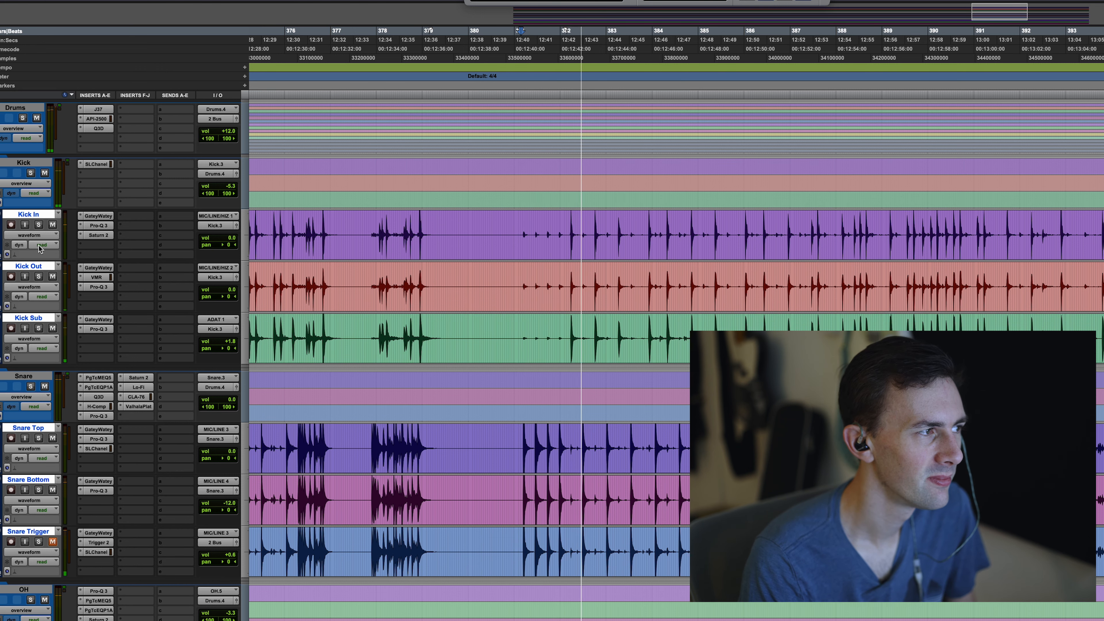
pyautogui.click(98, 109)
pyautogui.moveTo(501, 143); pyautogui.dragTo(503, 98)
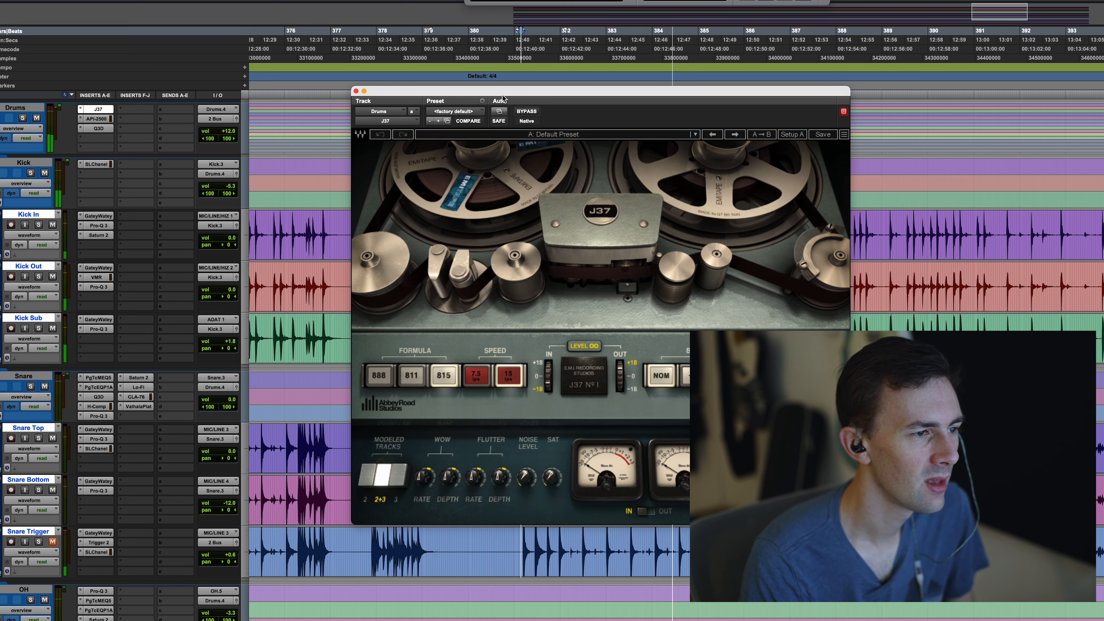
pyautogui.click(98, 119)
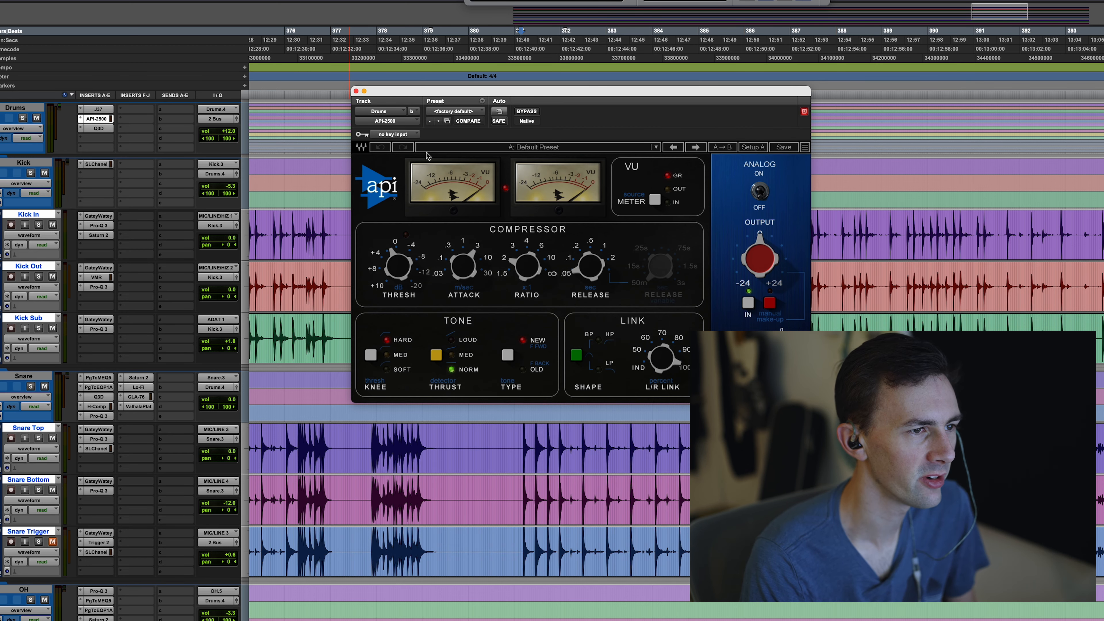
pyautogui.click(98, 128)
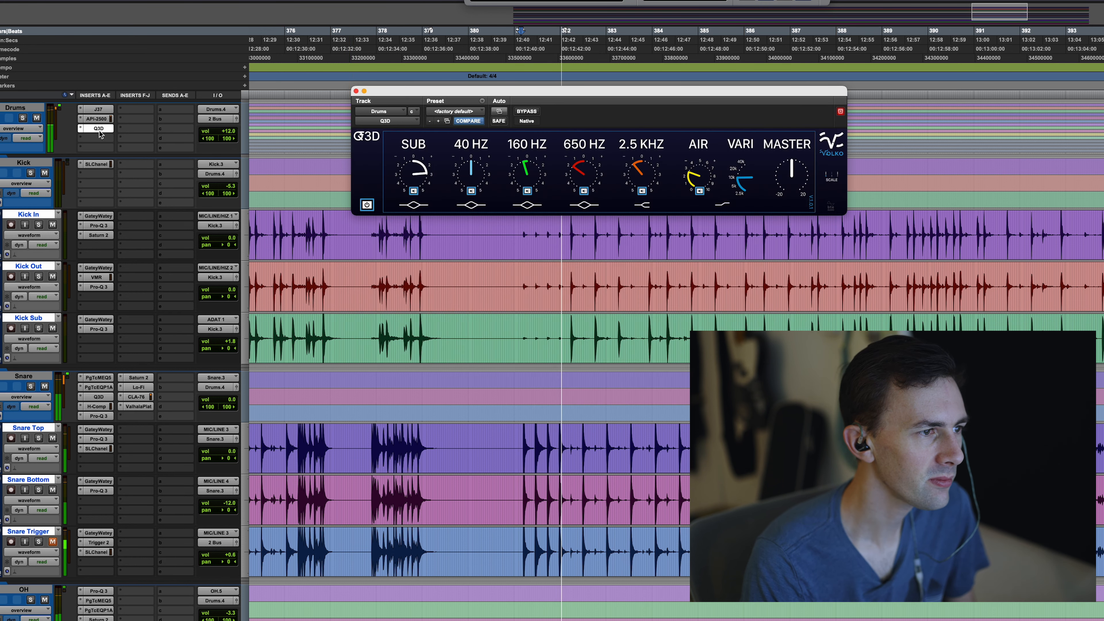
pyautogui.moveTo(589, 95); pyautogui.dragTo(574, 129)
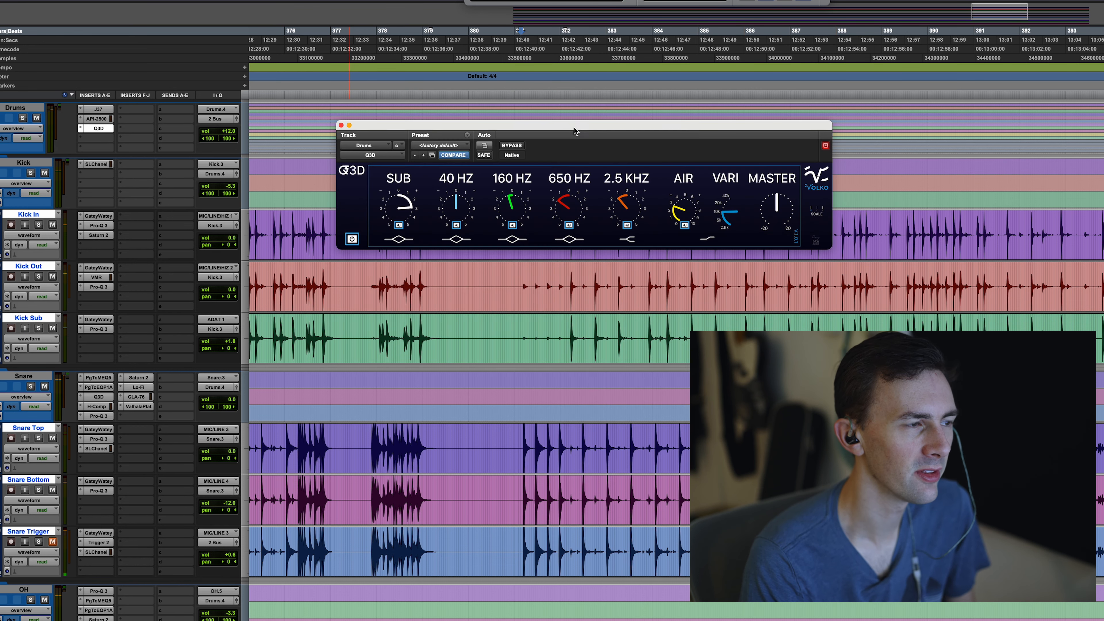
pyautogui.press('space')
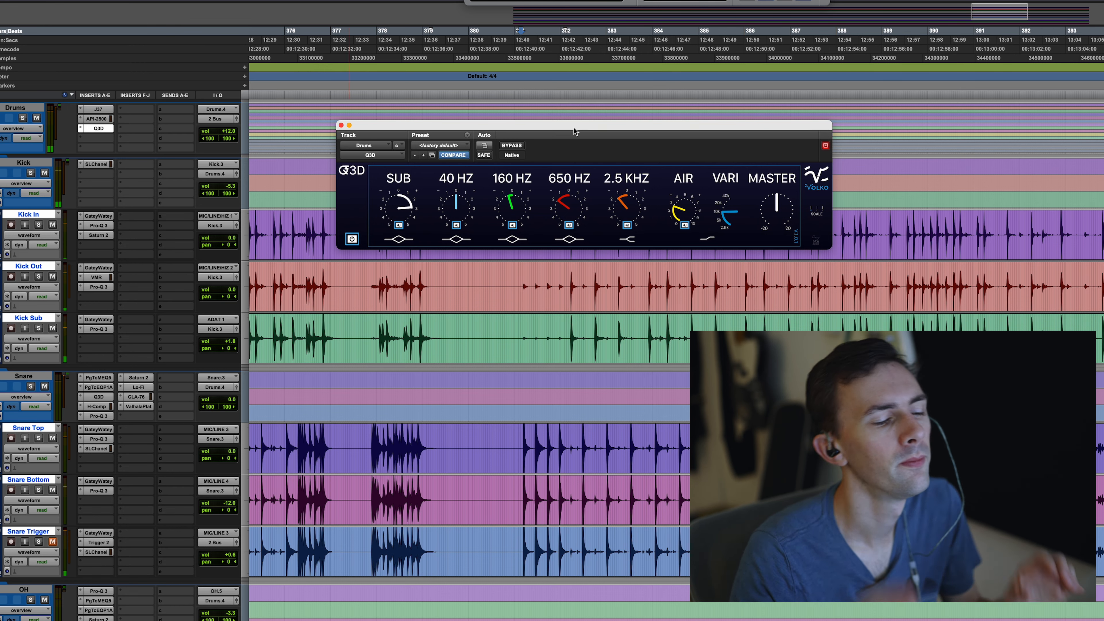
pyautogui.press('space')
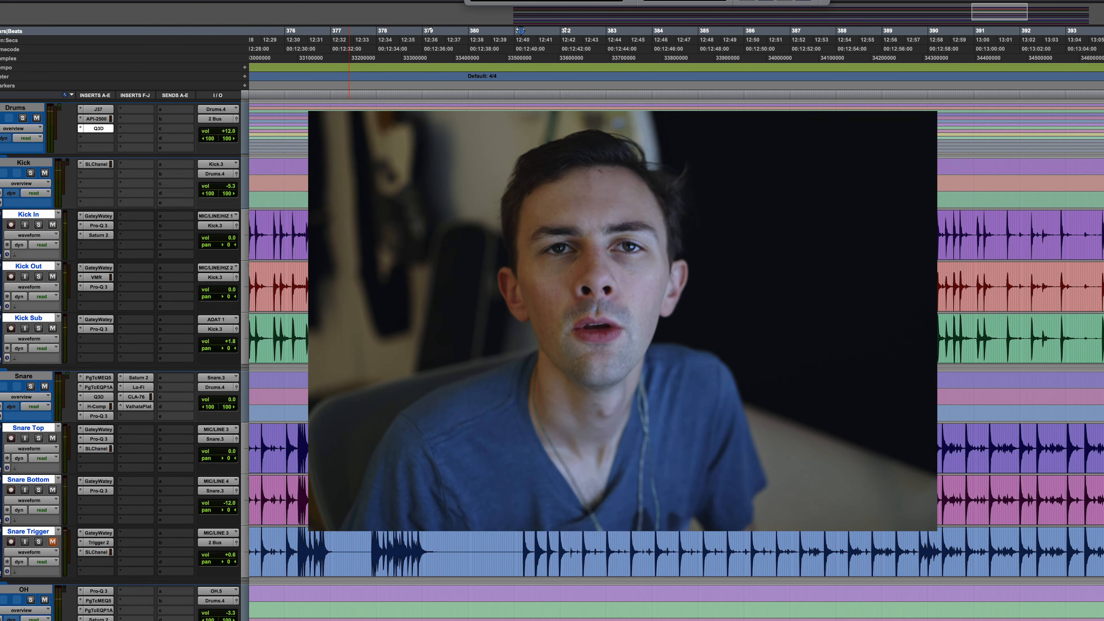